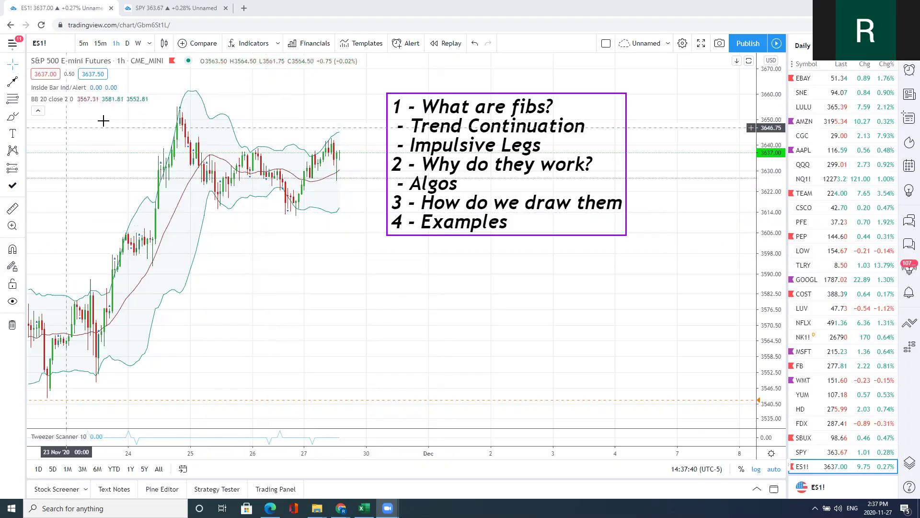
# Pick the Trend Line tool on the S&P 500 E-mini futures 1h chart.
pyautogui.click(11, 82)
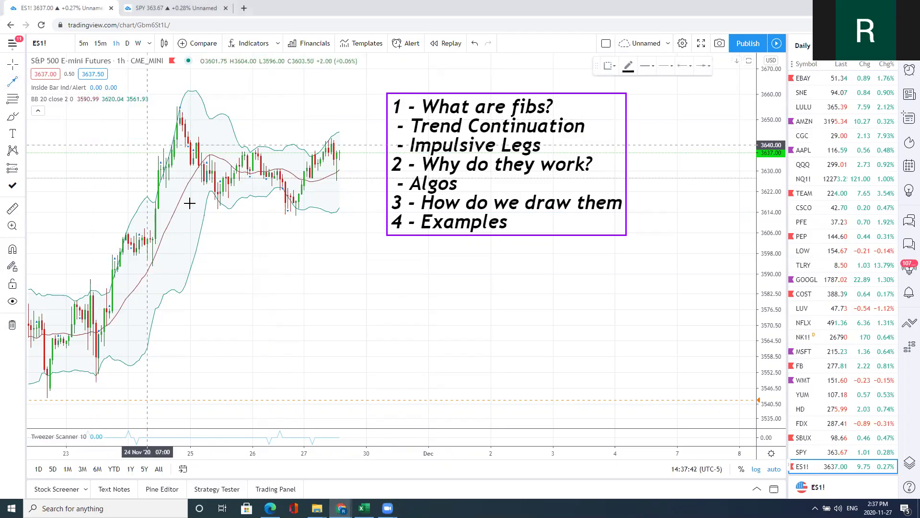
# Draw a rising arrow up to about 3597 and a falling arrow to its right, then adjust the view.
pyautogui.click(256, 361)
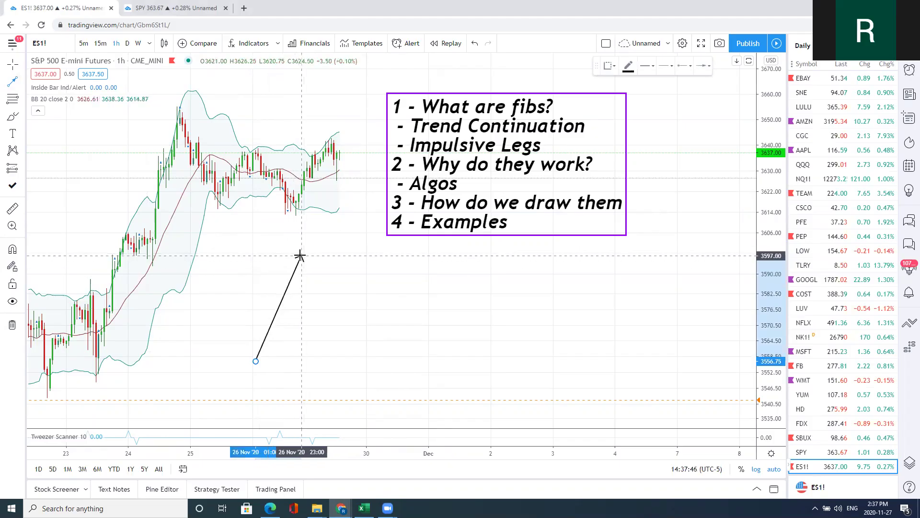
pyautogui.click(301, 256)
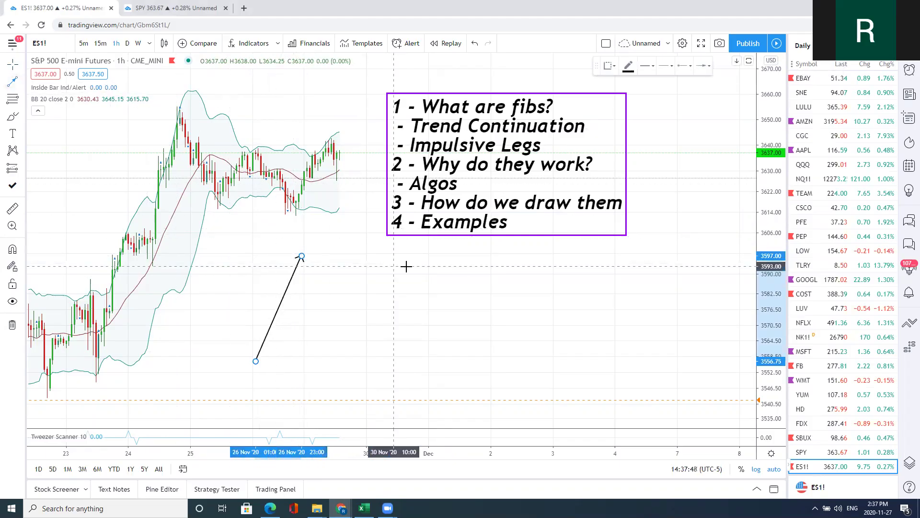
pyautogui.click(439, 256)
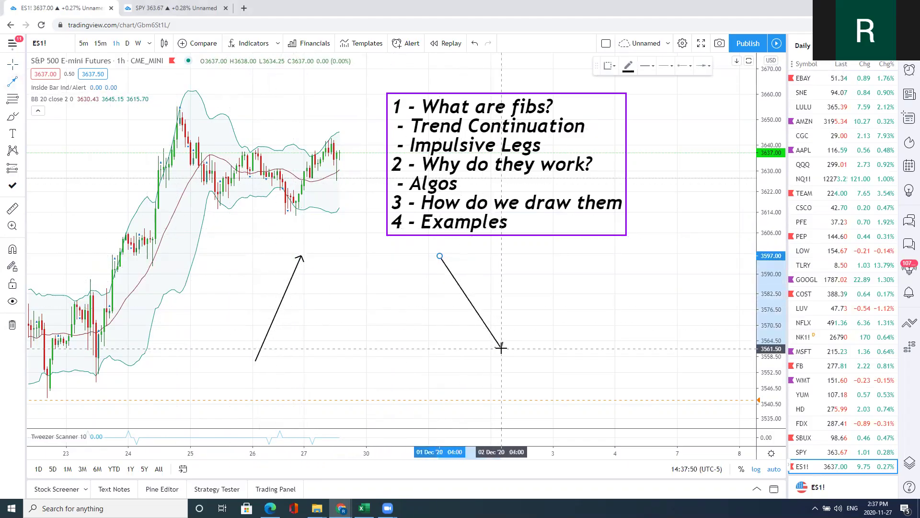
pyautogui.click(485, 345)
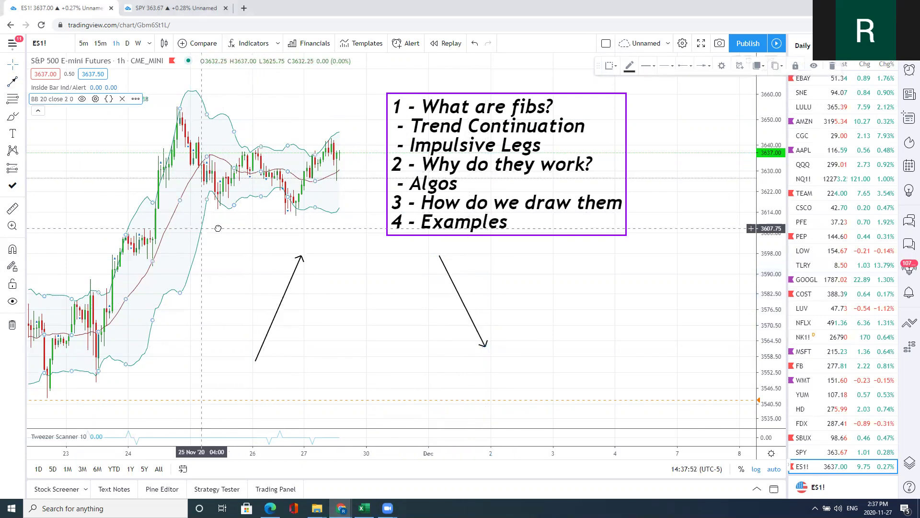
pyautogui.moveTo(203, 233); pyautogui.dragTo(258, 228)
pyautogui.scroll(1, 258, 228)
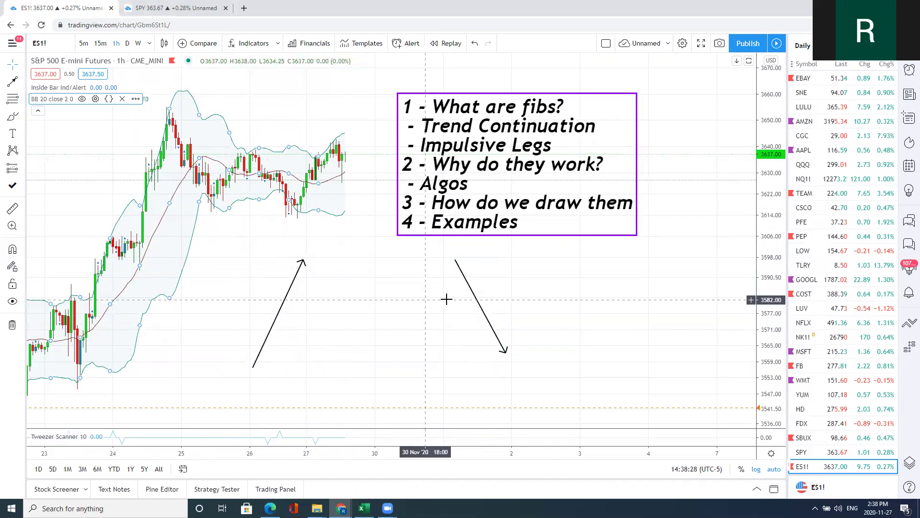
# Shift the down arrow right and draw a Fib retracement over the up arrow, 3556.50 to 3597.50.
pyautogui.moveTo(476, 300); pyautogui.dragTo(545, 301)
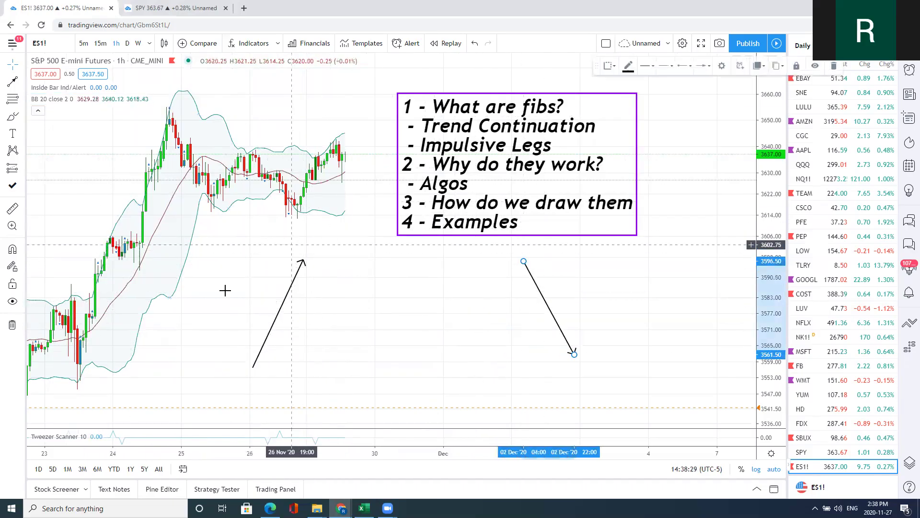
pyautogui.click(13, 99)
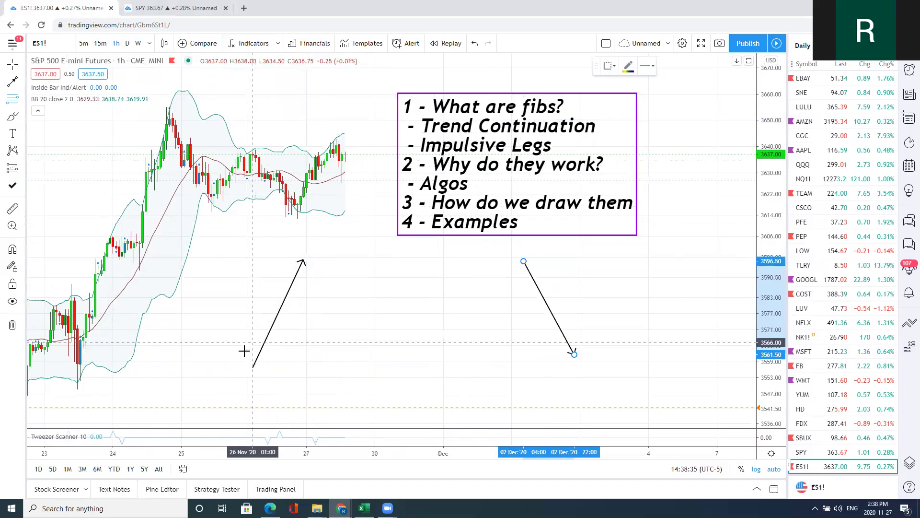
pyautogui.click(241, 368)
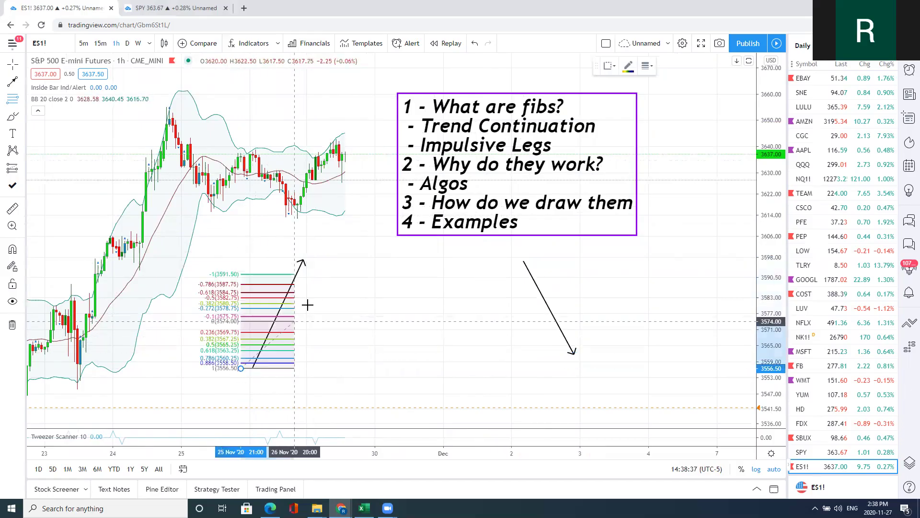
pyautogui.click(366, 258)
# Open the settings of the new Fibonacci retracement.
pyautogui.click(419, 307)
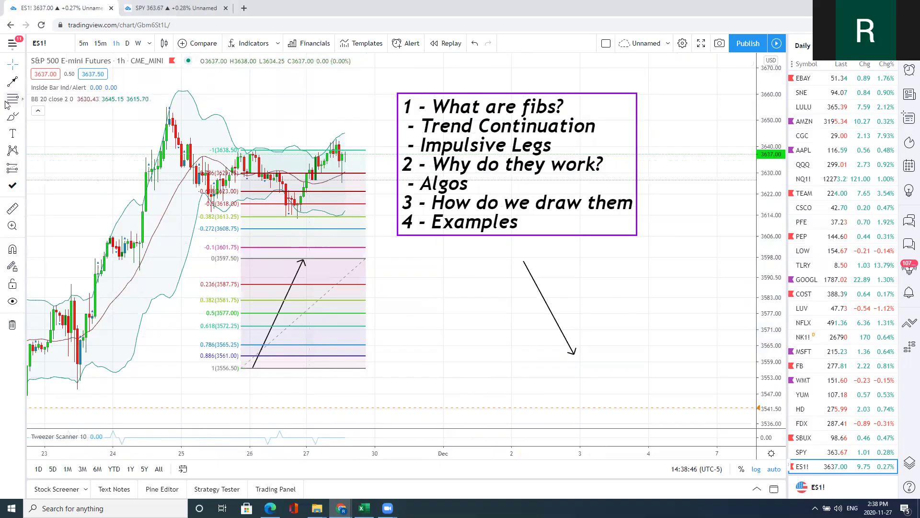
pyautogui.click(21, 103)
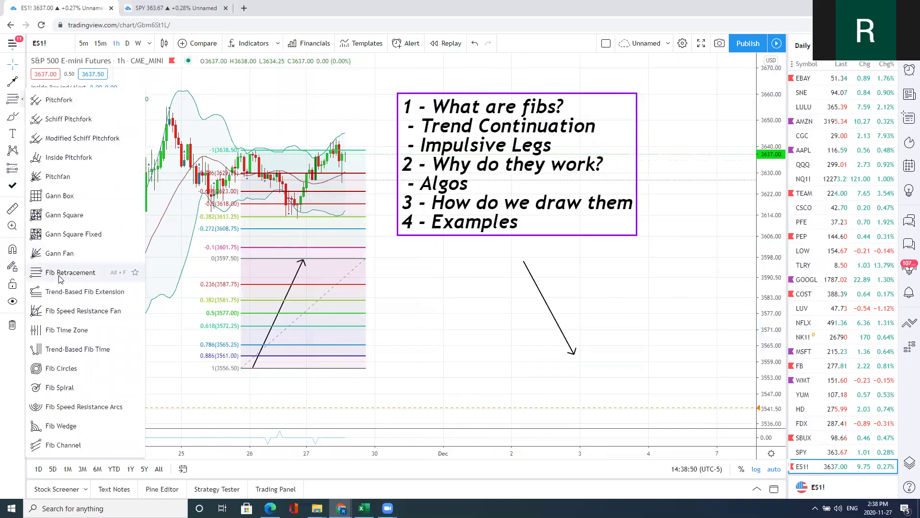
pyautogui.doubleClick(355, 263)
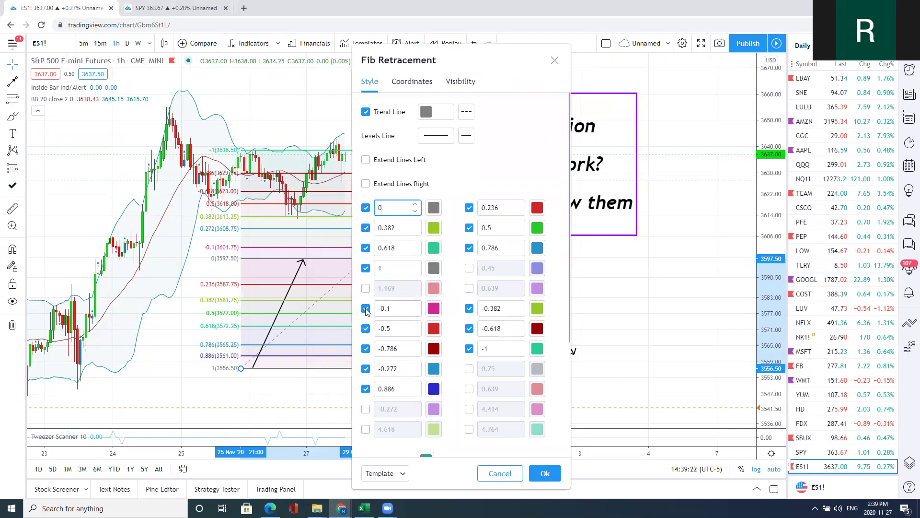
# Accept the Fib Retracement settings with the 0 to 1 levels and negative extensions unchanged.
pyautogui.click(555, 477)
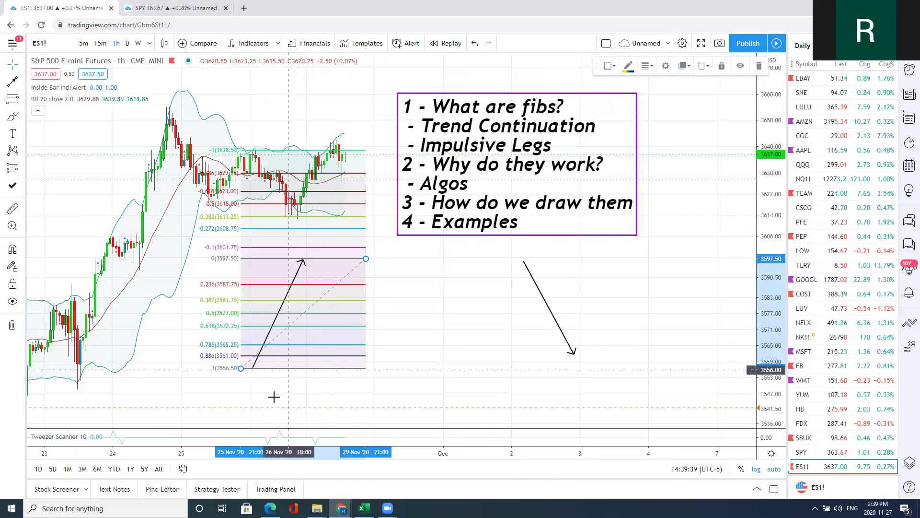
pyautogui.click(302, 262)
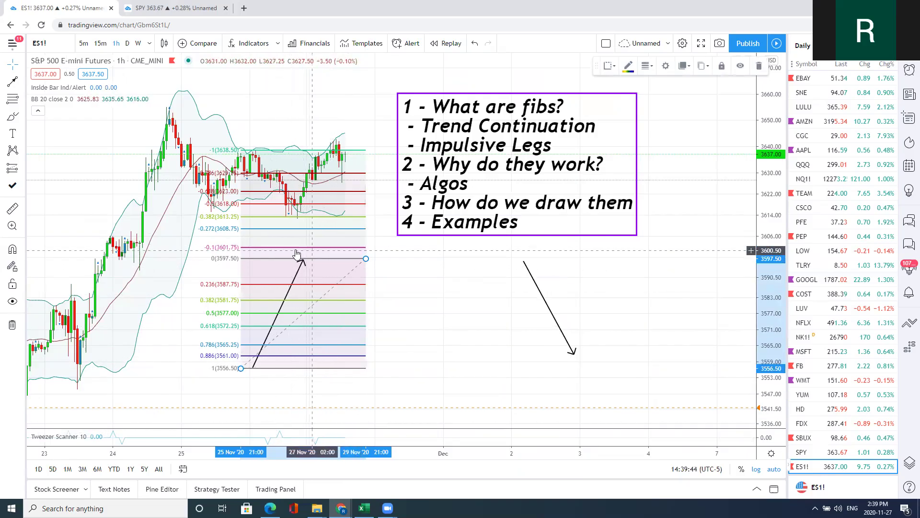
pyautogui.click(282, 271)
pyautogui.click(304, 260)
pyautogui.click(257, 356)
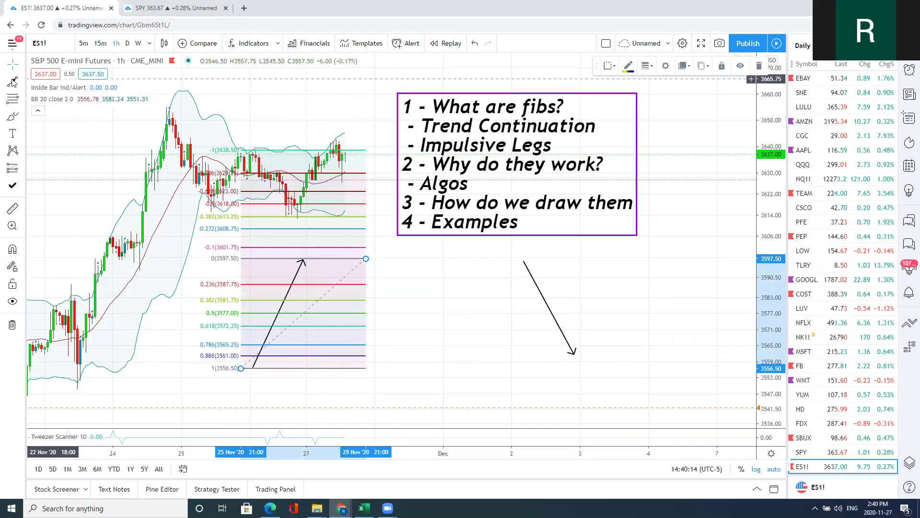
# Draw a pullback arrow from the up leg's top down to the 0.236 Fib level.
pyautogui.click(302, 264)
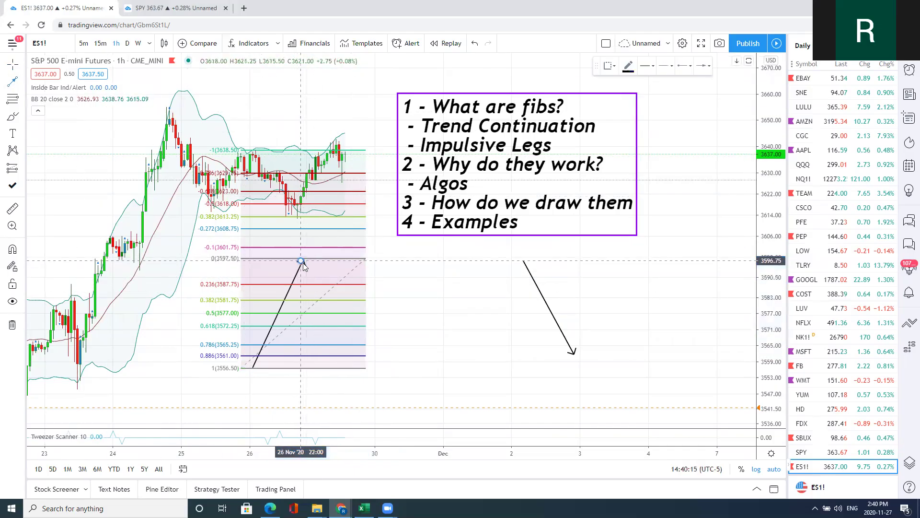
pyautogui.click(317, 285)
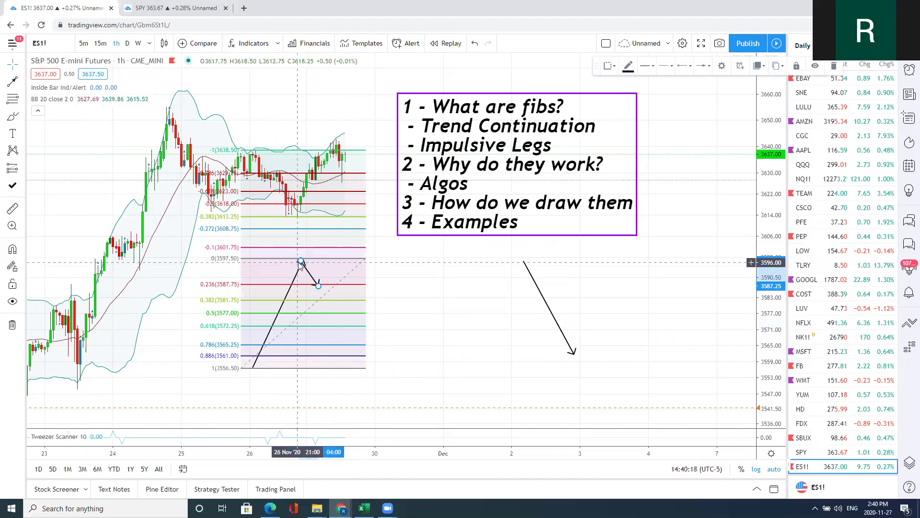
pyautogui.click(438, 304)
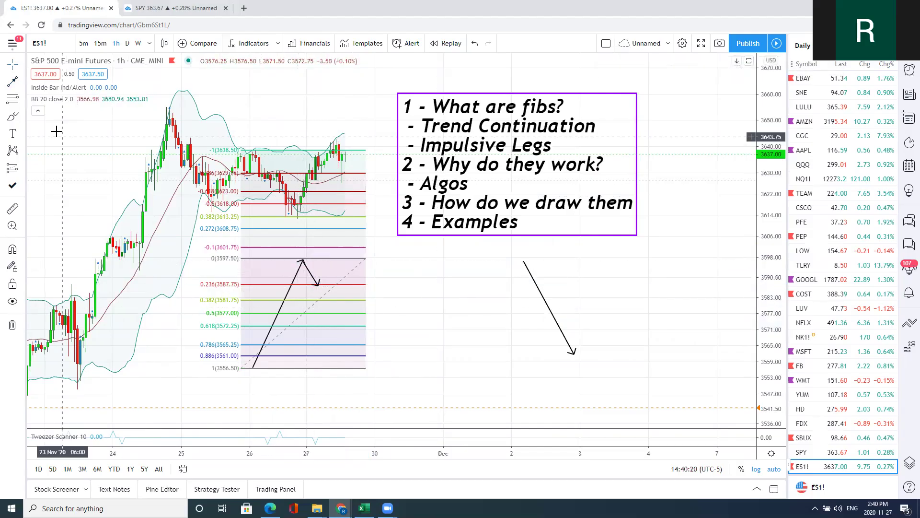
pyautogui.click(304, 264)
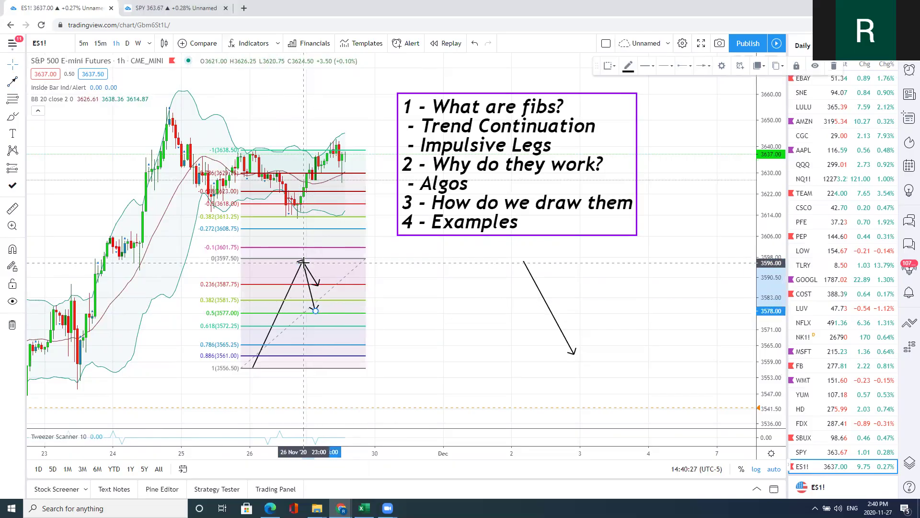
# Draw a second pullback arrow from the leg's top down to the 0.618 level.
pyautogui.hotkey('alt', 't')
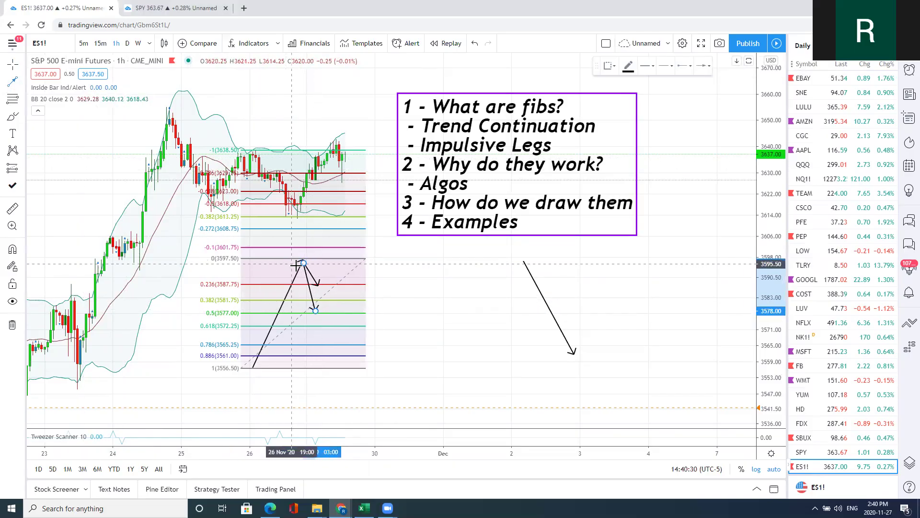
pyautogui.click(300, 264)
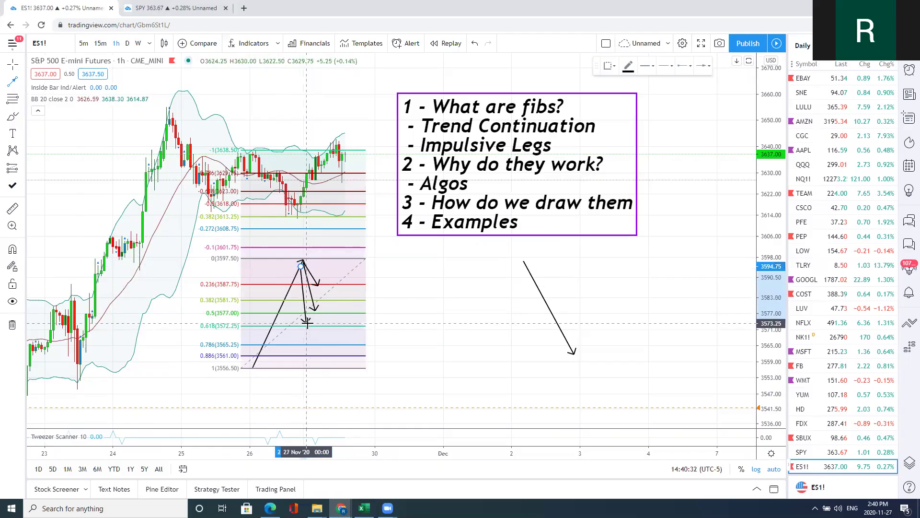
pyautogui.click(306, 324)
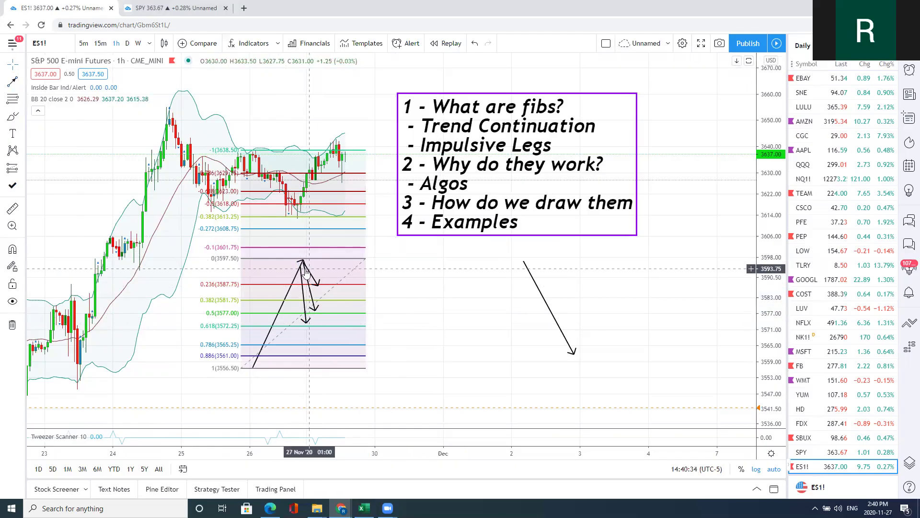
pyautogui.moveTo(300, 266); pyautogui.dragTo(303, 265)
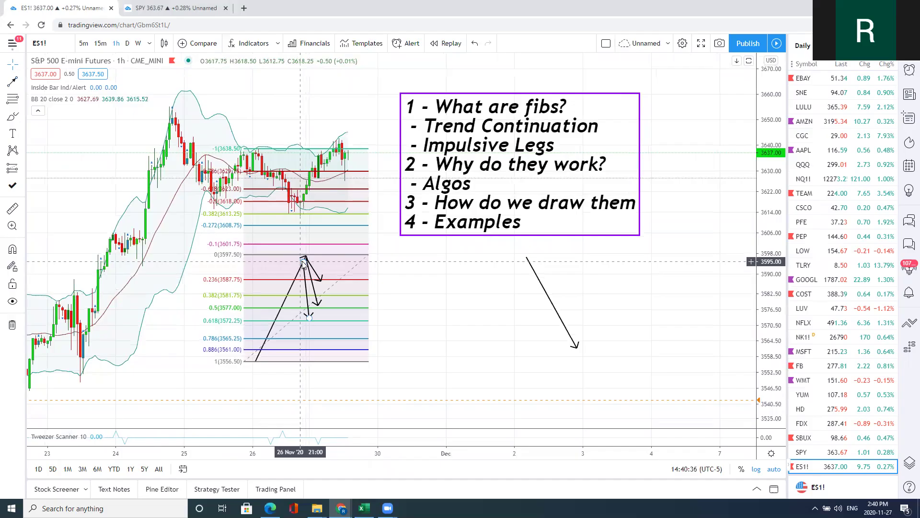
pyautogui.click(304, 262)
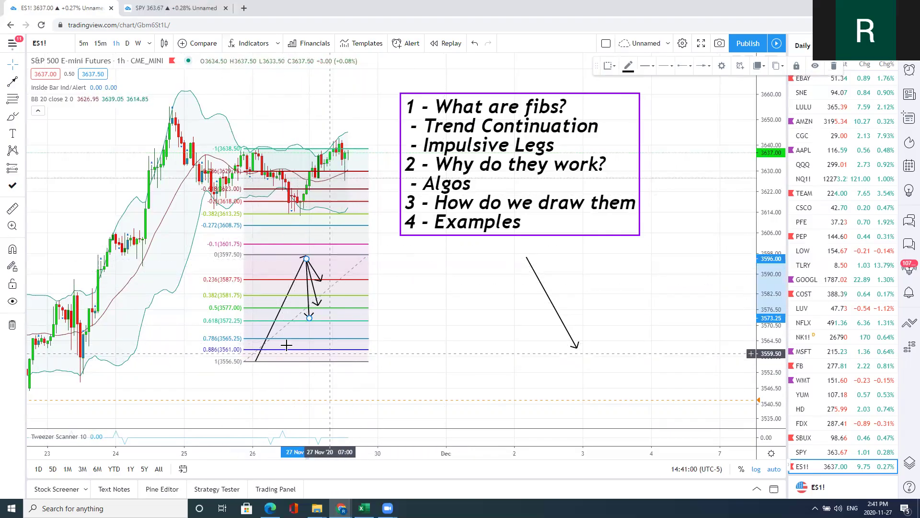
pyautogui.click(426, 334)
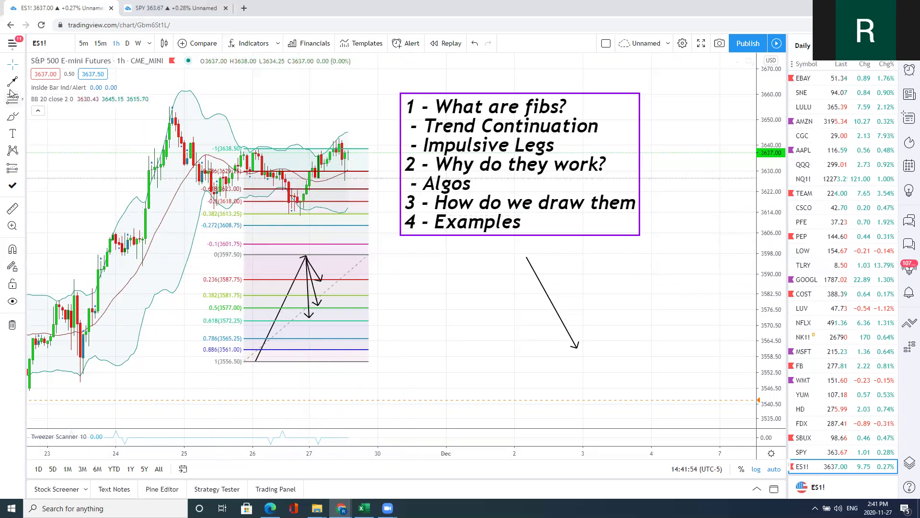
# Draw arrows from the 1 level up to about 3617, from 0.5 to 0, and back down to about 3567.
pyautogui.hotkey('alt', 't')
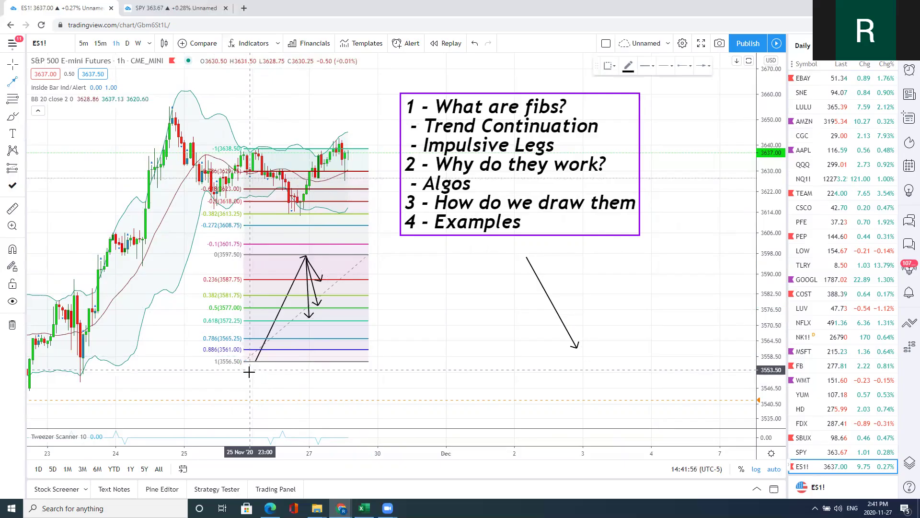
pyautogui.click(324, 309)
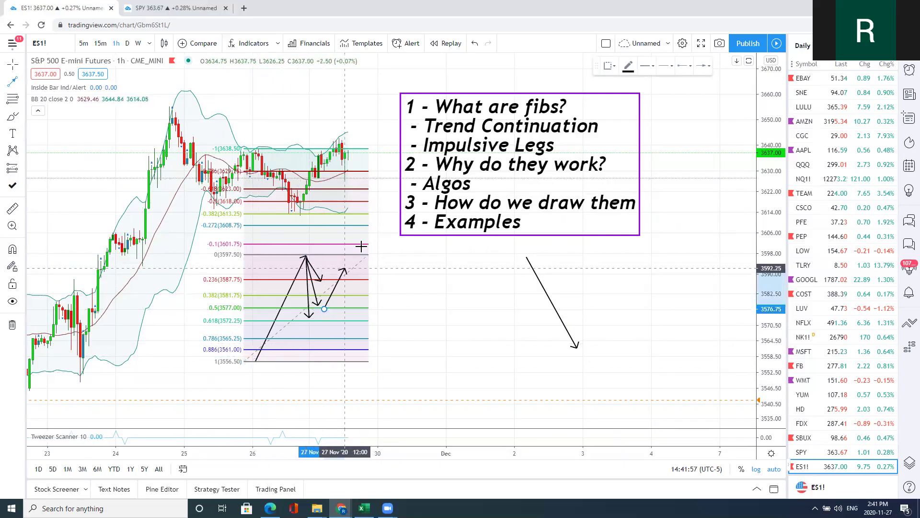
pyautogui.click(379, 203)
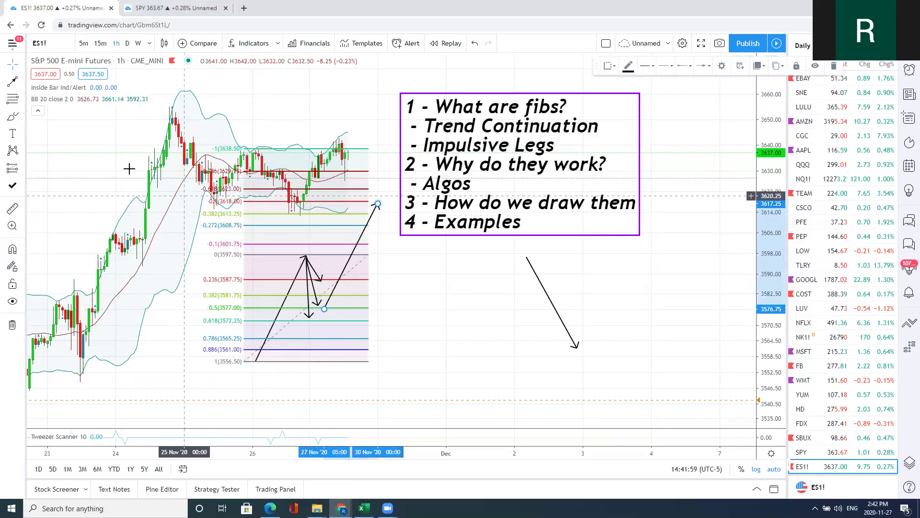
pyautogui.click(333, 306)
pyautogui.click(383, 257)
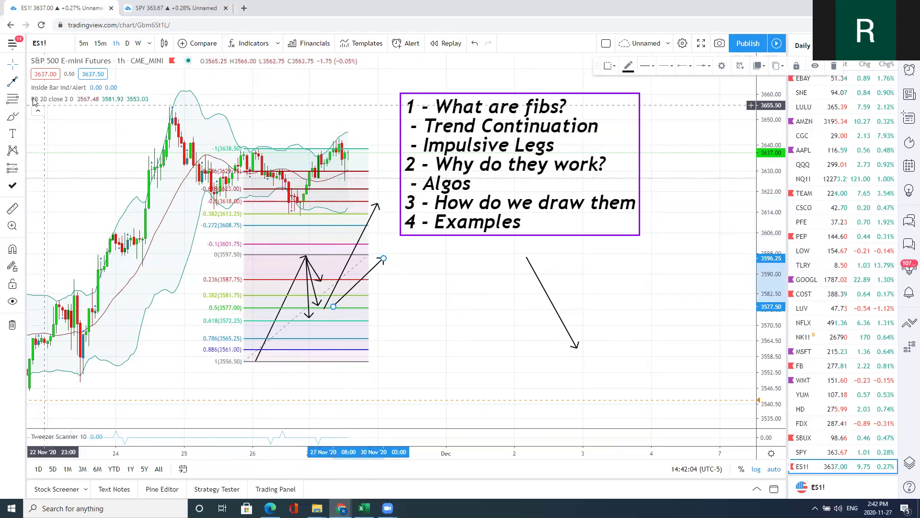
pyautogui.click(389, 260)
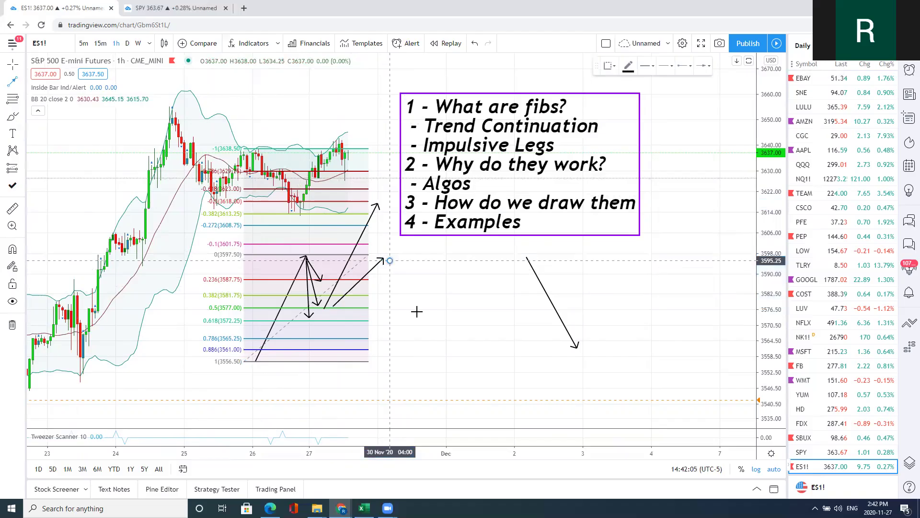
pyautogui.click(428, 333)
# Add a small zigzag: 0.5 up to 0.236, down to 0.618, then up to the 0 level.
pyautogui.click(8, 81)
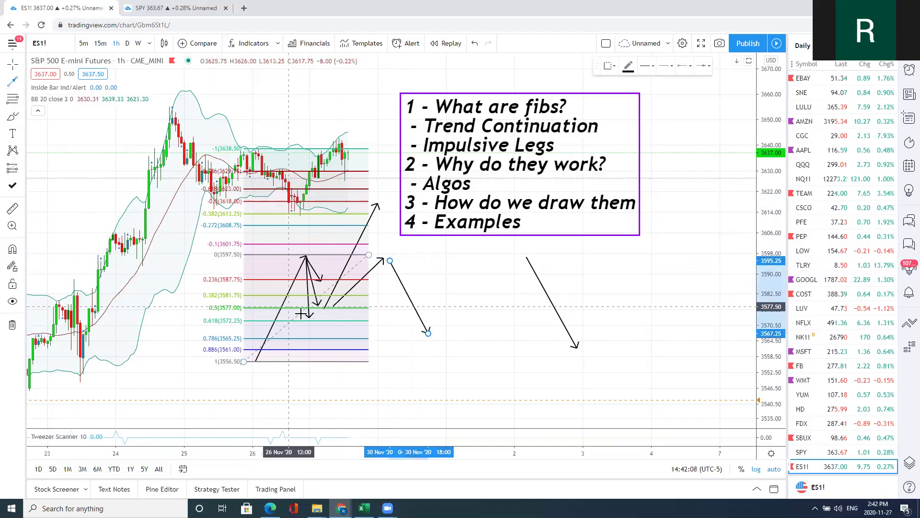
pyautogui.click(336, 310)
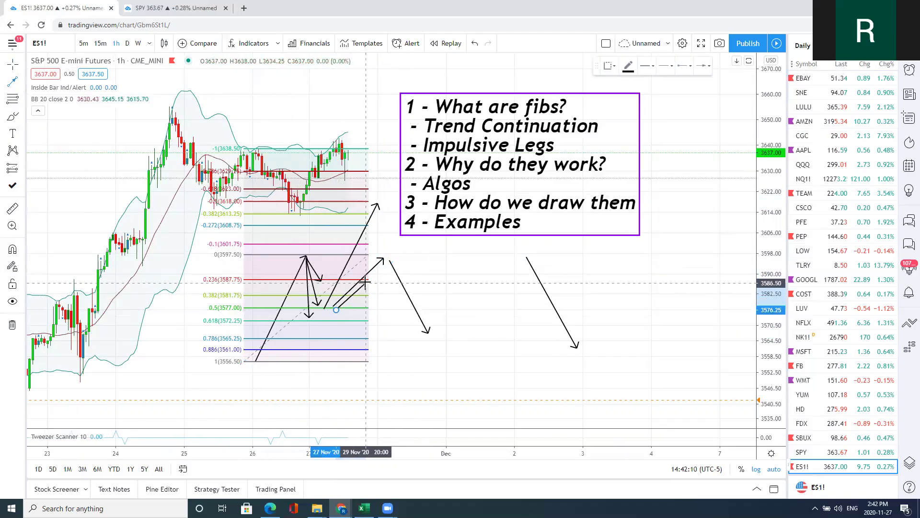
pyautogui.click(350, 278)
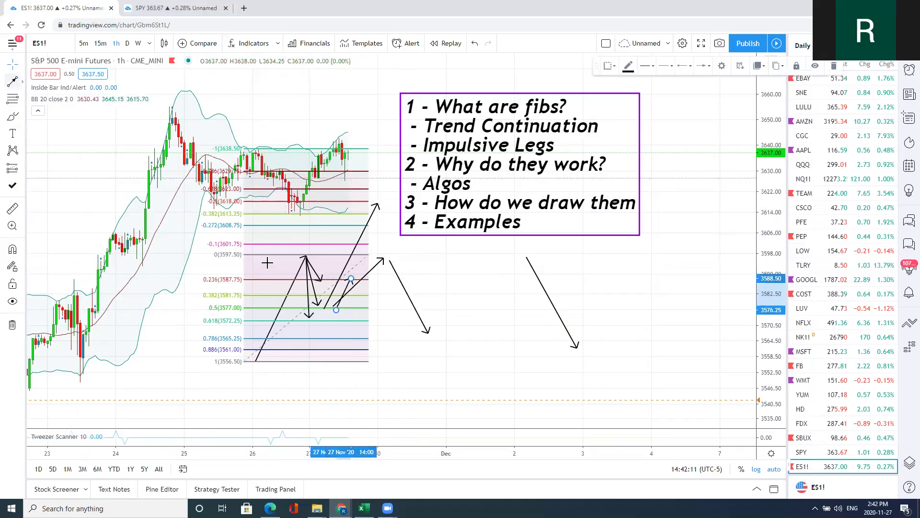
pyautogui.click(354, 284)
pyautogui.click(366, 318)
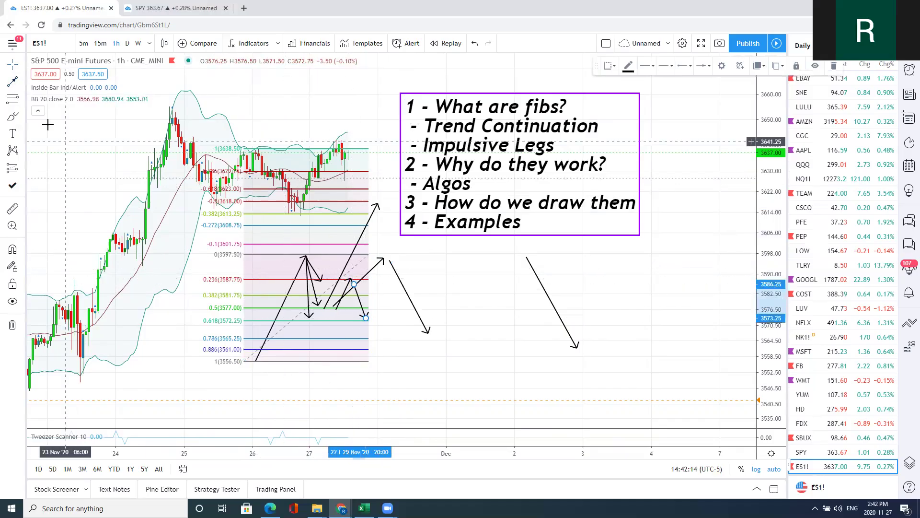
pyautogui.click(366, 314)
pyautogui.click(386, 271)
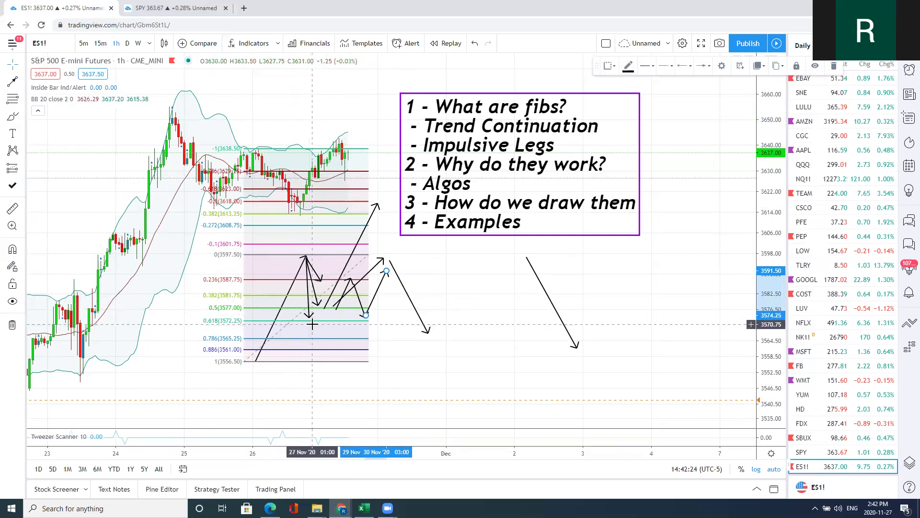
# Delete the small bounce arrows, the downward zigzag arrow and the long upward arrows.
pyautogui.click(335, 309)
pyautogui.press('Delete')
pyautogui.click(403, 286)
pyautogui.press('Delete')
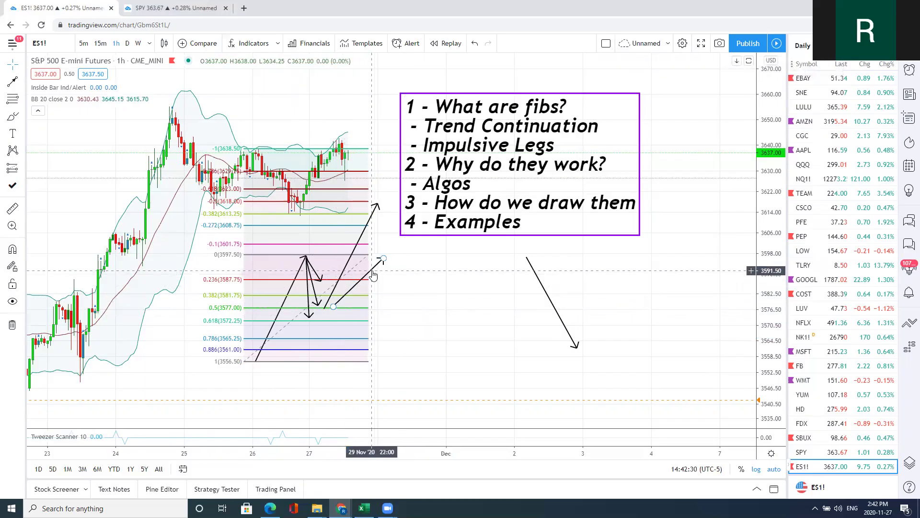
pyautogui.click(352, 252)
pyautogui.press('Delete')
# Delete the Fibonacci retracement, both small pullback arrows and the rising arrow.
pyautogui.click(350, 254)
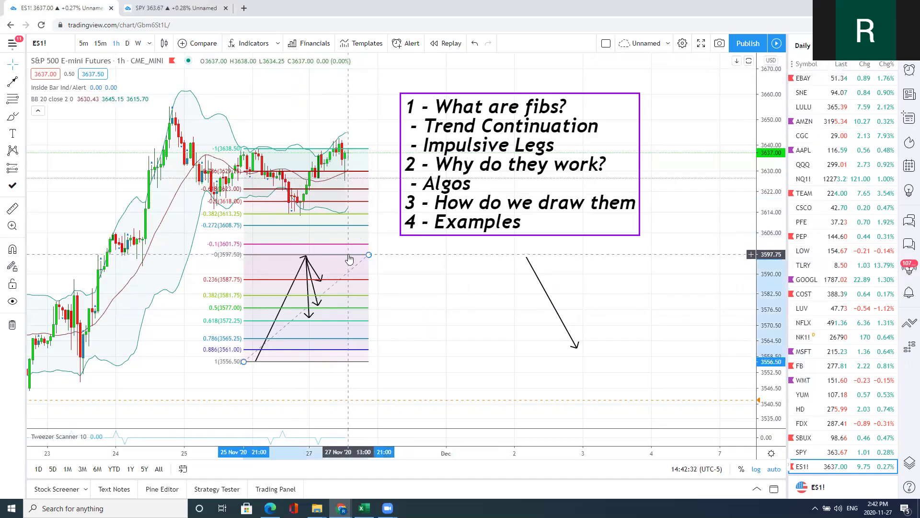
pyautogui.press('Delete')
pyautogui.click(317, 269)
pyautogui.press('Delete')
pyautogui.click(310, 278)
pyautogui.press('Delete')
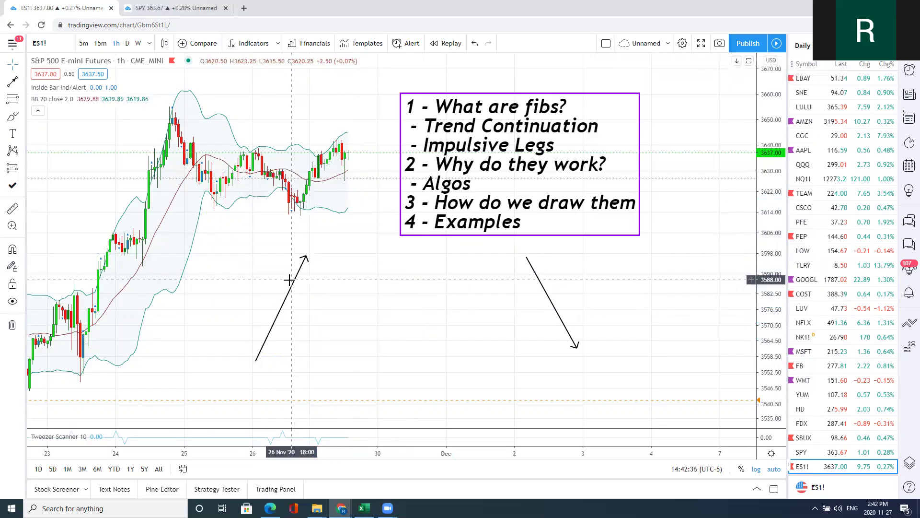
pyautogui.press('Delete')
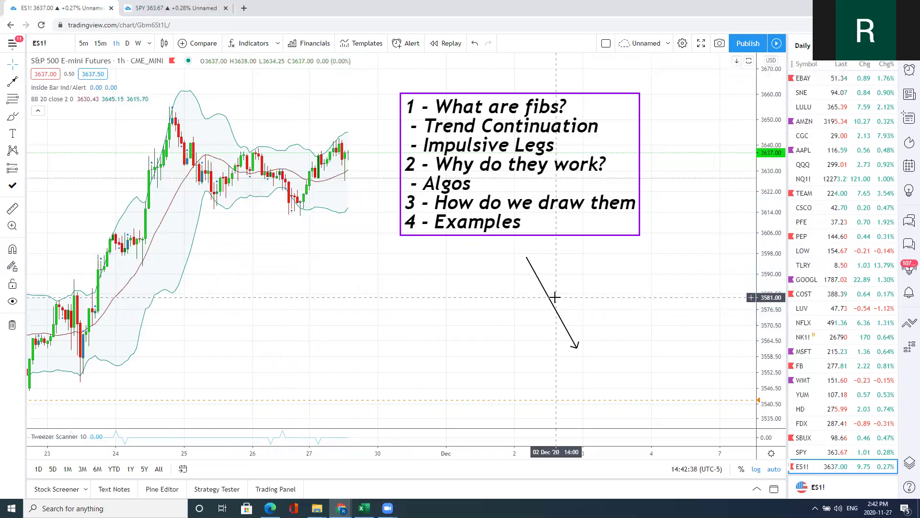
# Place the down arrow from about 3595 to 3560 and draw a Fib retracement over it to 3560.50.
pyautogui.moveTo(550, 301)
pyautogui.mouseDown()
pyautogui.moveTo(353, 310)
pyautogui.moveTo(307, 307)
pyautogui.moveTo(293, 291)
pyautogui.mouseUp()
pyautogui.moveTo(220, 216)
pyautogui.mouseDown()
pyautogui.moveTo(192, 155)
pyautogui.moveTo(300, 245)
pyautogui.moveTo(320, 299)
pyautogui.mouseUp()
pyautogui.hotkey('alt', 'f')
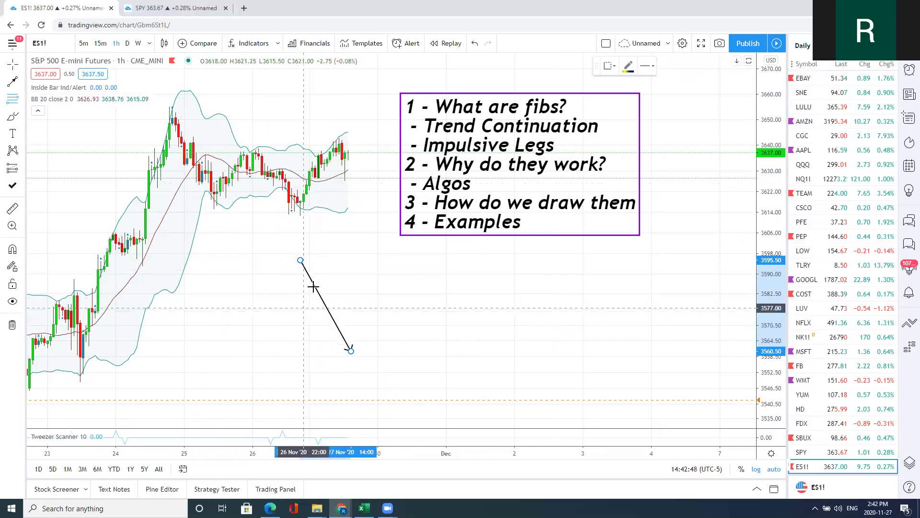
pyautogui.click(273, 259)
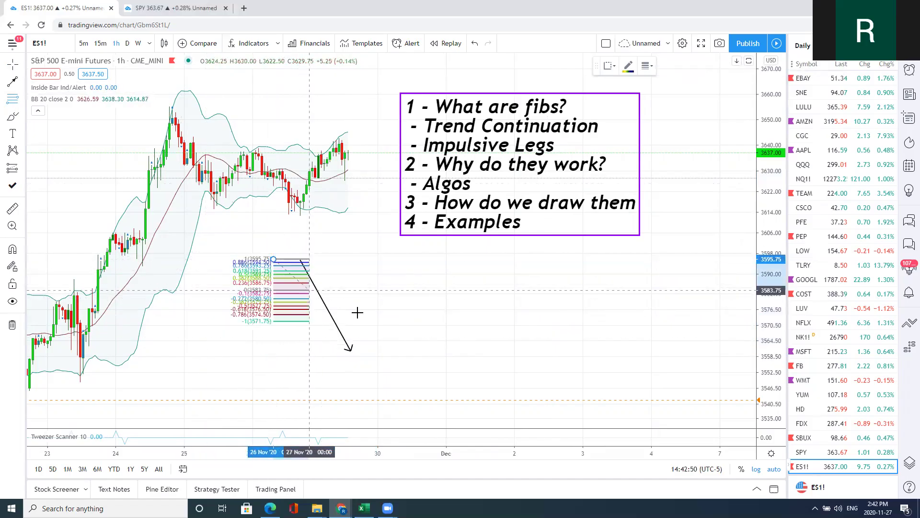
pyautogui.click(473, 351)
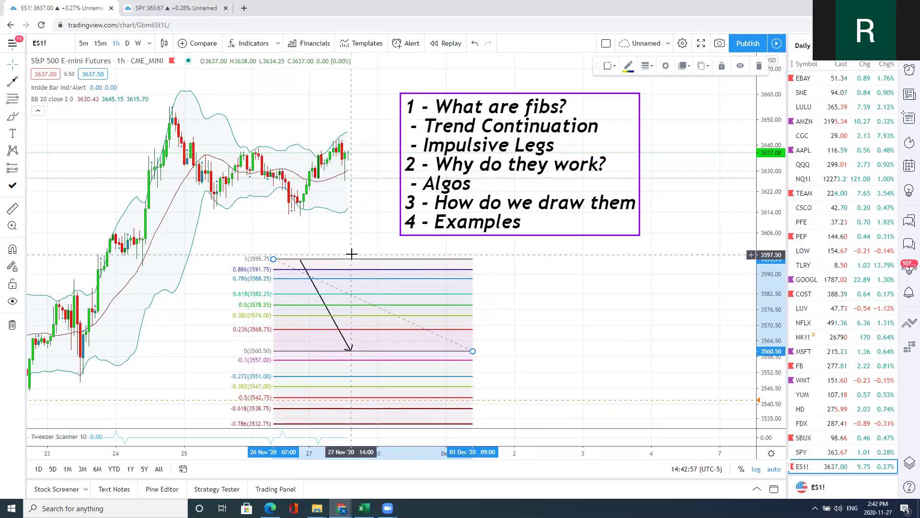
# Draw arrows from the 0 level up to 0.5, then from 0.5 down to -0.382.
pyautogui.click(12, 81)
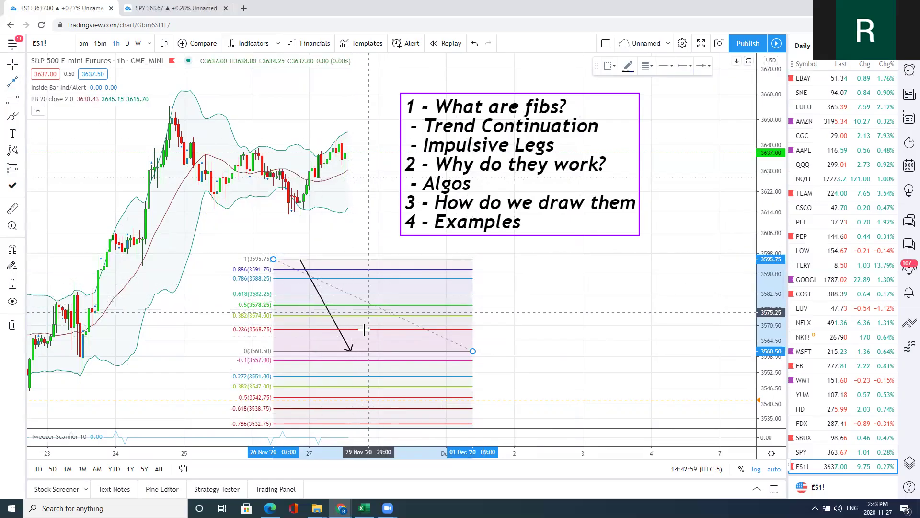
pyautogui.click(354, 350)
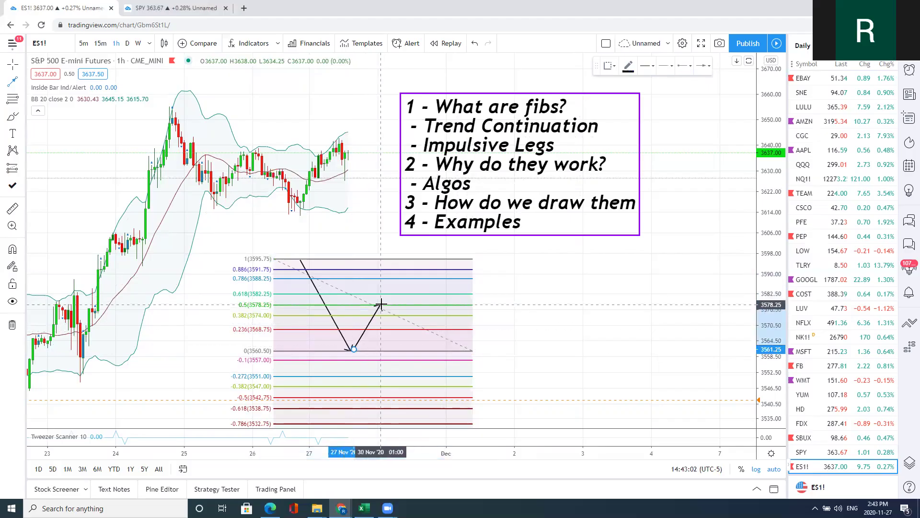
pyautogui.click(380, 304)
pyautogui.click(13, 82)
pyautogui.click(384, 306)
pyautogui.click(428, 386)
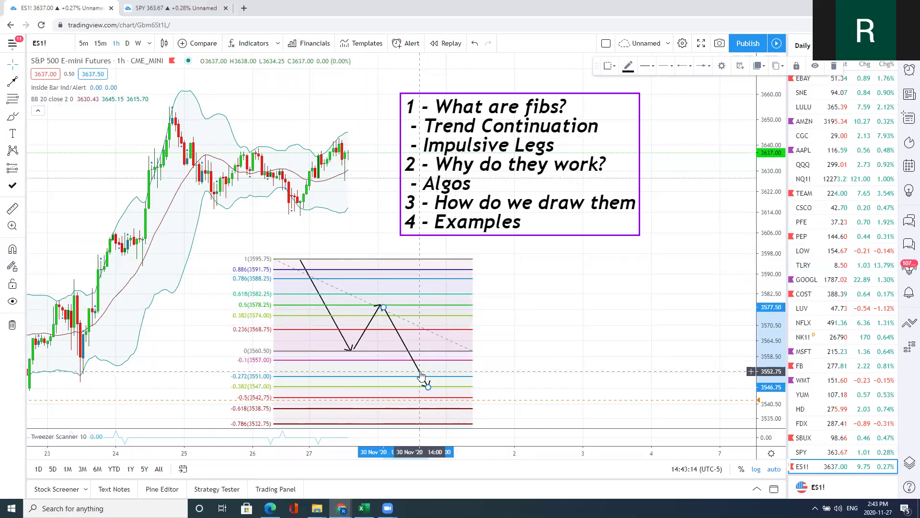
# Delete both arrows, the Fibonacci retracement and the down arrow.
pyautogui.press('Delete')
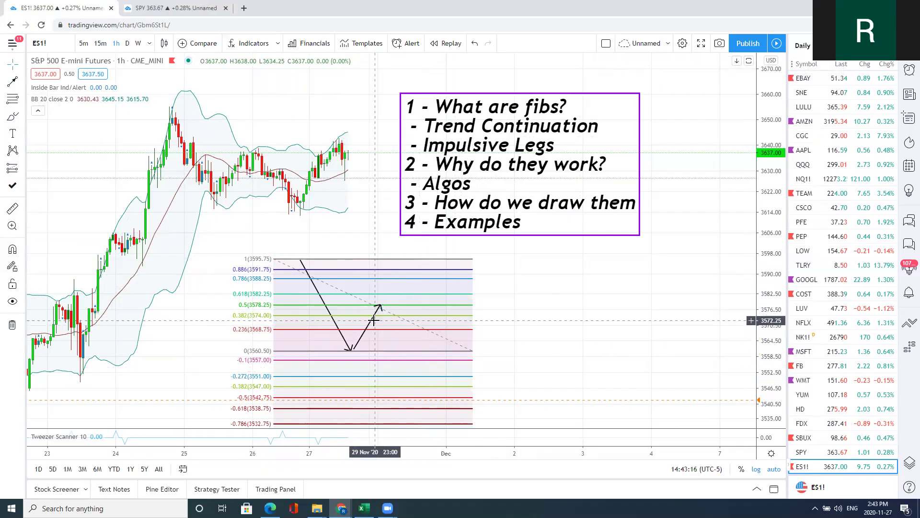
pyautogui.click(373, 325)
pyautogui.press('Delete')
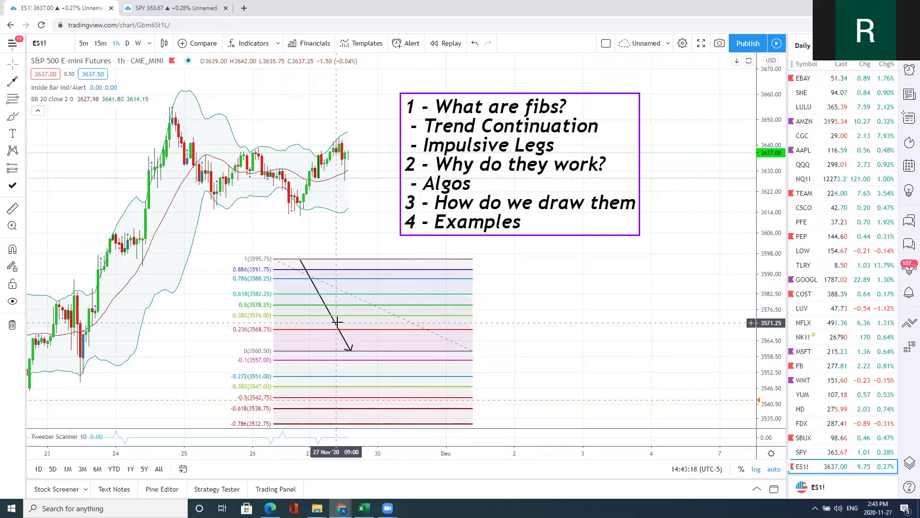
pyautogui.click(338, 330)
pyautogui.press('Delete')
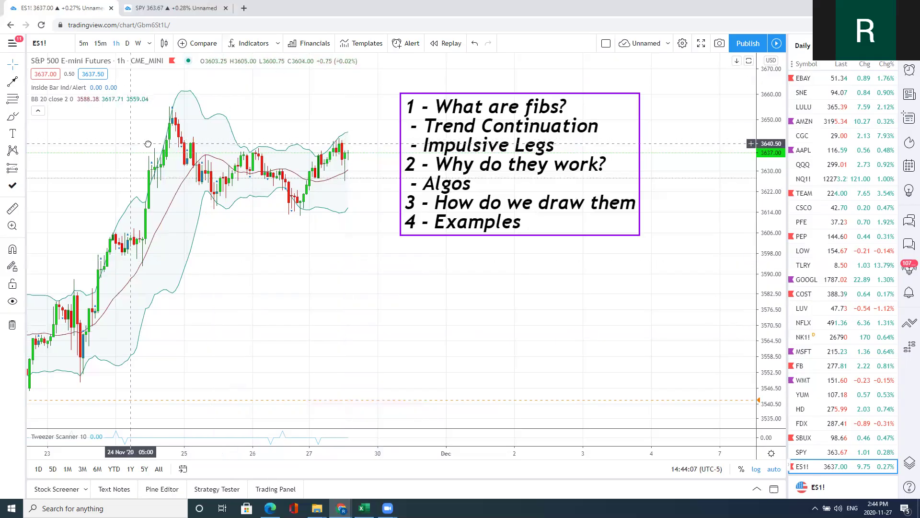
# Pan the ES1! chart slightly and anchor a Fib retracement at the 24 Nov high of 3655.25.
pyautogui.moveTo(130, 144); pyautogui.dragTo(153, 144)
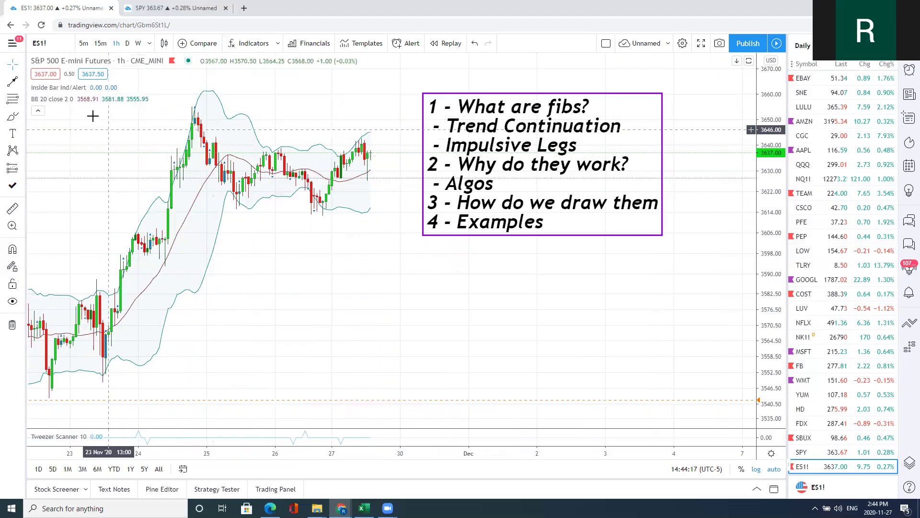
pyautogui.click(13, 99)
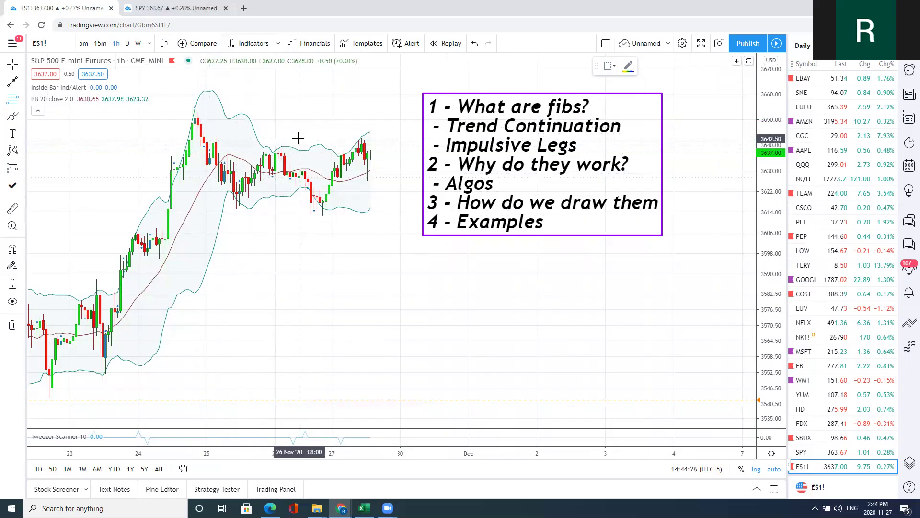
pyautogui.click(182, 105)
# End the retracement at 3614.75 and trace the down leg, bounce and extended drop with lines.
pyautogui.click(369, 209)
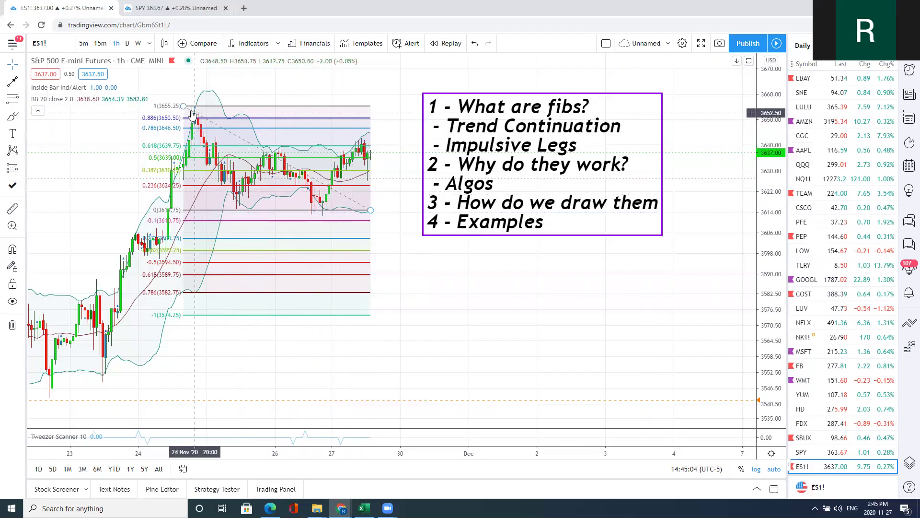
pyautogui.moveTo(195, 115); pyautogui.dragTo(239, 209)
pyautogui.click(239, 209)
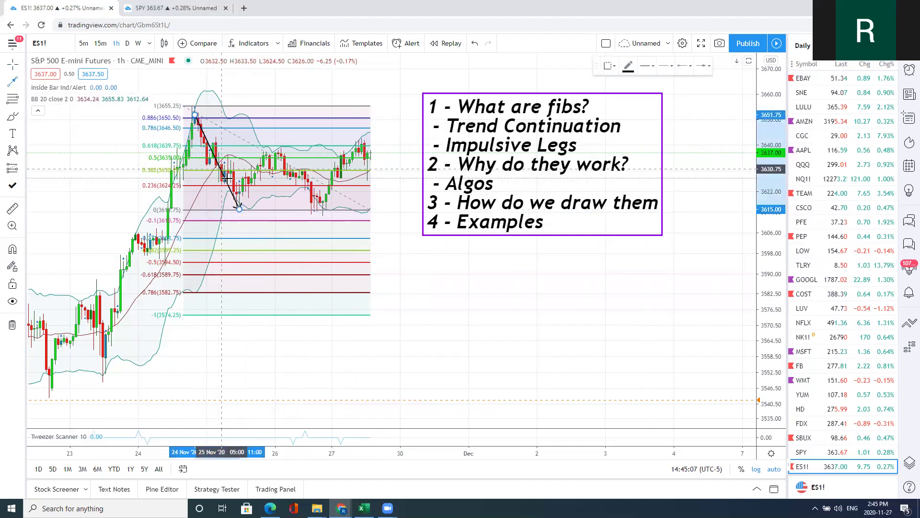
pyautogui.click(280, 151)
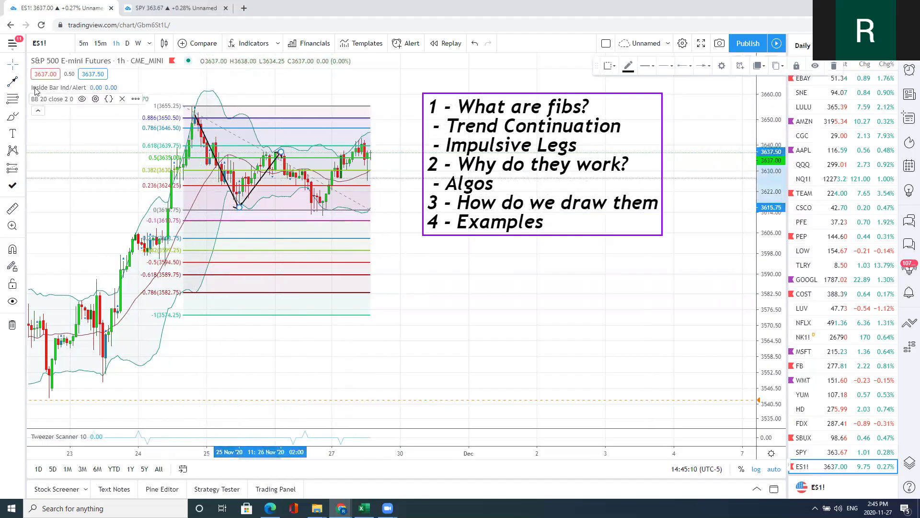
pyautogui.click(16, 80)
pyautogui.moveTo(284, 155); pyautogui.dragTo(326, 211)
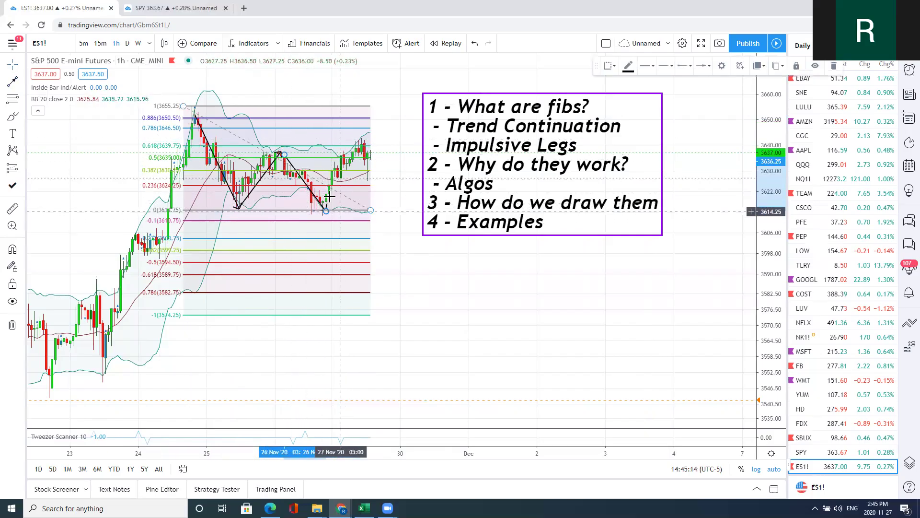
pyautogui.moveTo(324, 207); pyautogui.dragTo(333, 260)
pyautogui.click(390, 258)
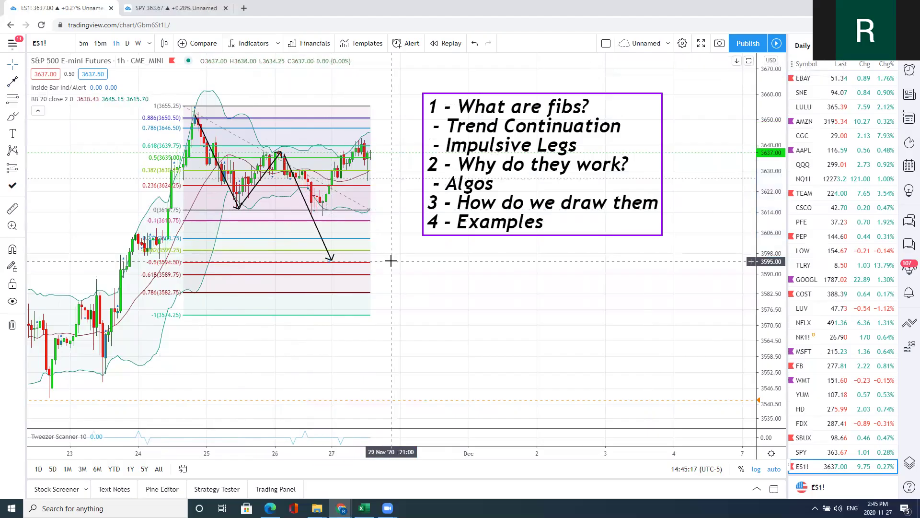
# Delete the Fibonacci retracement and the downward projection line.
pyautogui.press('Delete')
pyautogui.click(307, 211)
pyautogui.press('Delete')
pyautogui.click(249, 199)
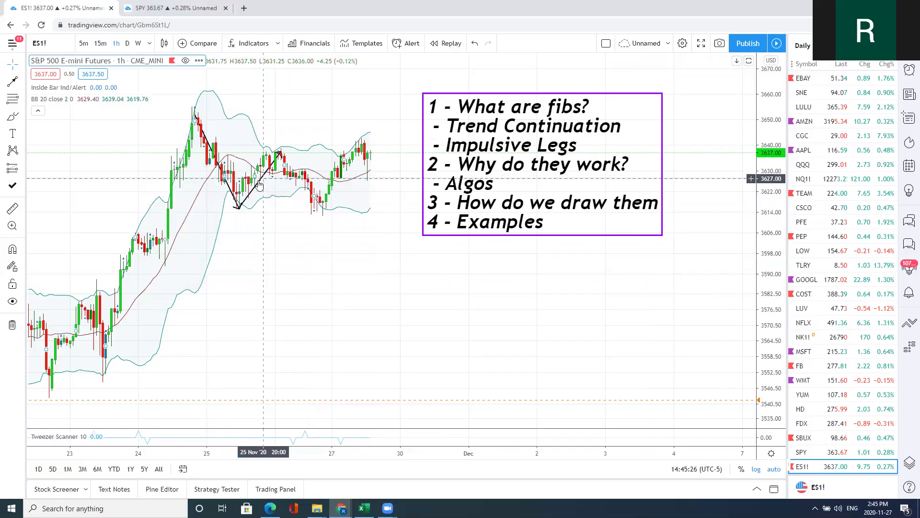
# Delete the remaining upward bounce and down-leg trend lines from the ES1! chart.
pyautogui.press('Delete')
pyautogui.click(240, 207)
pyautogui.click(240, 206)
pyautogui.press('Delete')
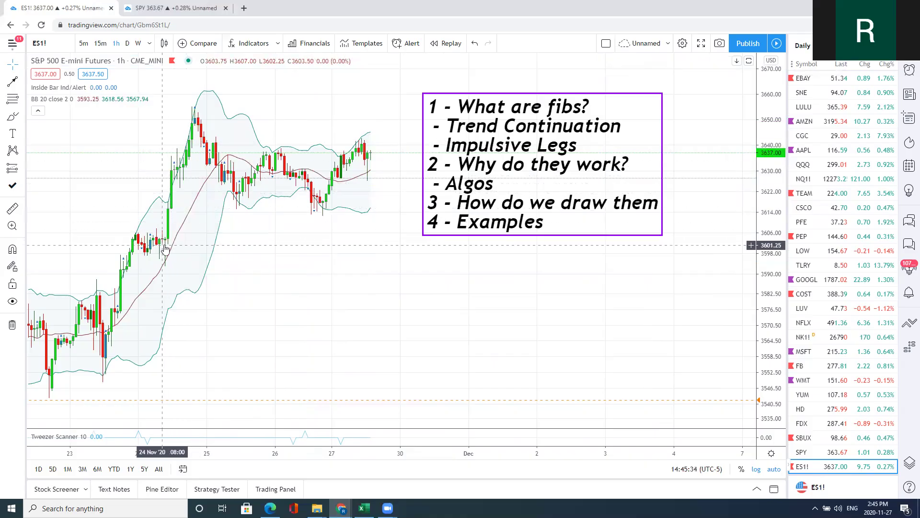
# Draw a Fibonacci retracement from 3593.00 to 3655.25, then delete it.
pyautogui.click(13, 99)
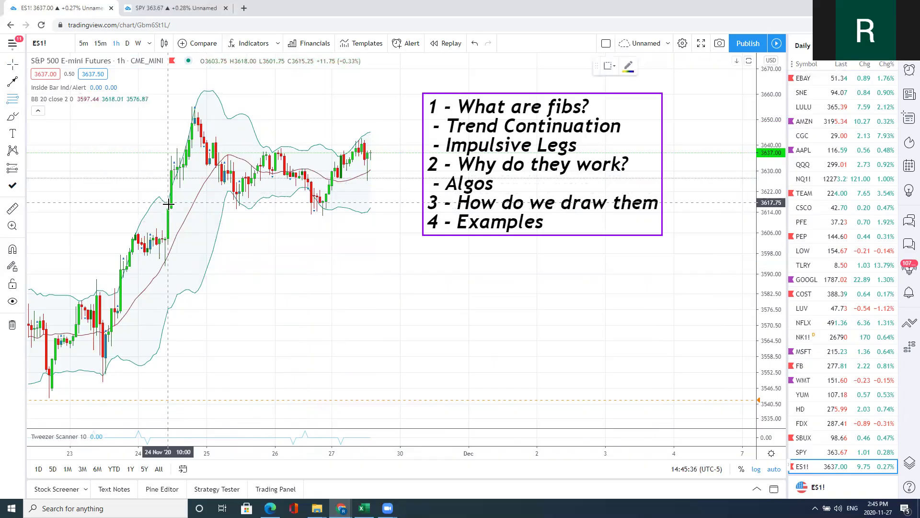
pyautogui.click(161, 251)
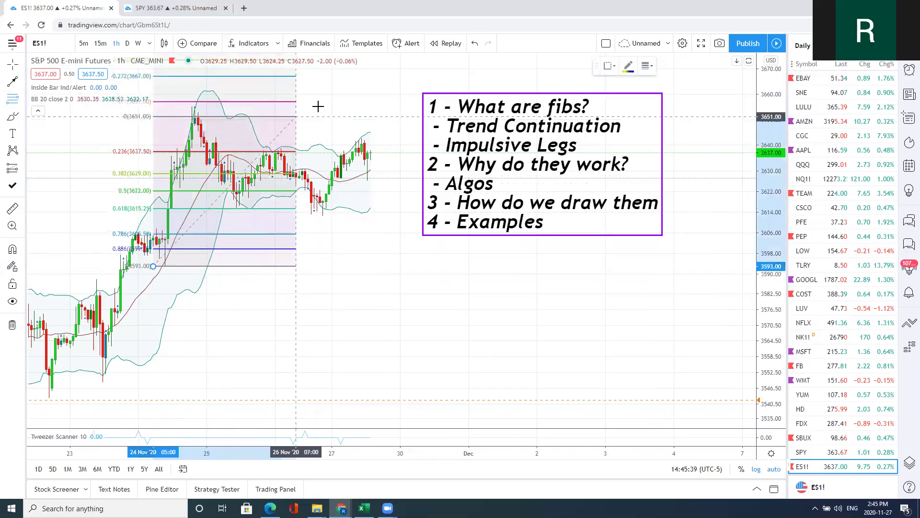
pyautogui.click(380, 105)
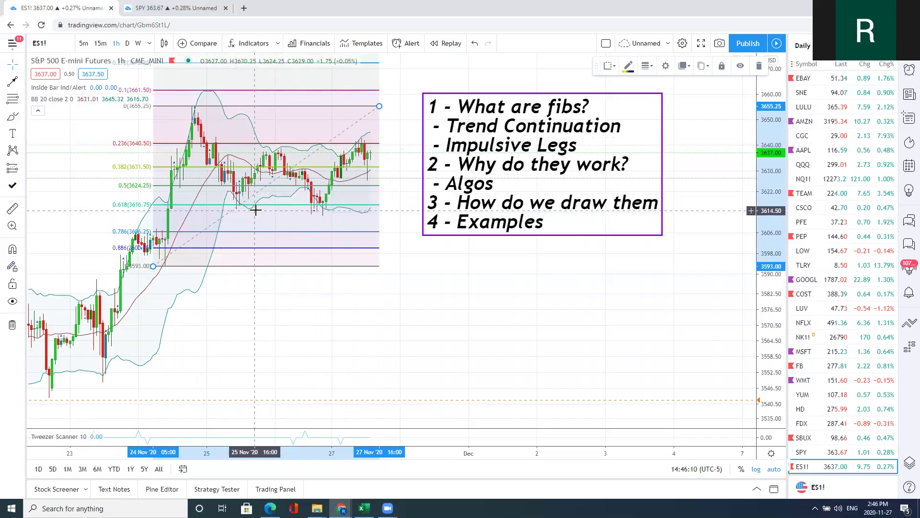
pyautogui.click(756, 67)
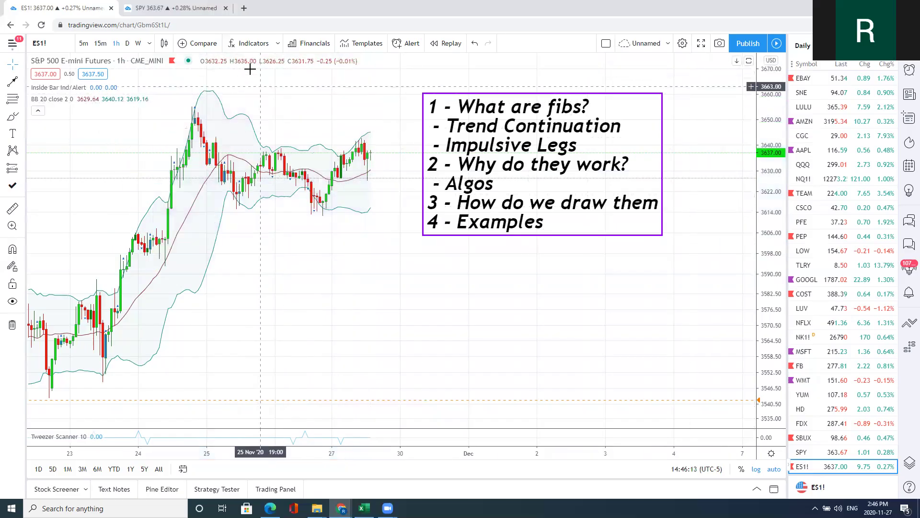
# Switch to the SPY 5-minute chart and delete the 24 Nov Fibonacci retracement.
pyautogui.click(195, 8)
pyautogui.moveTo(183, 154); pyautogui.dragTo(628, 93)
pyautogui.scroll(3, 420, 137)
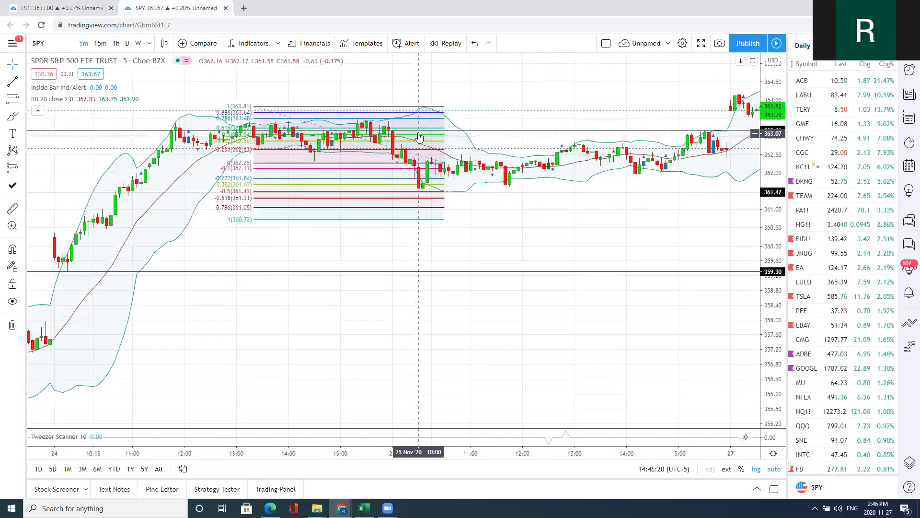
pyautogui.moveTo(355, 92); pyautogui.dragTo(556, 67)
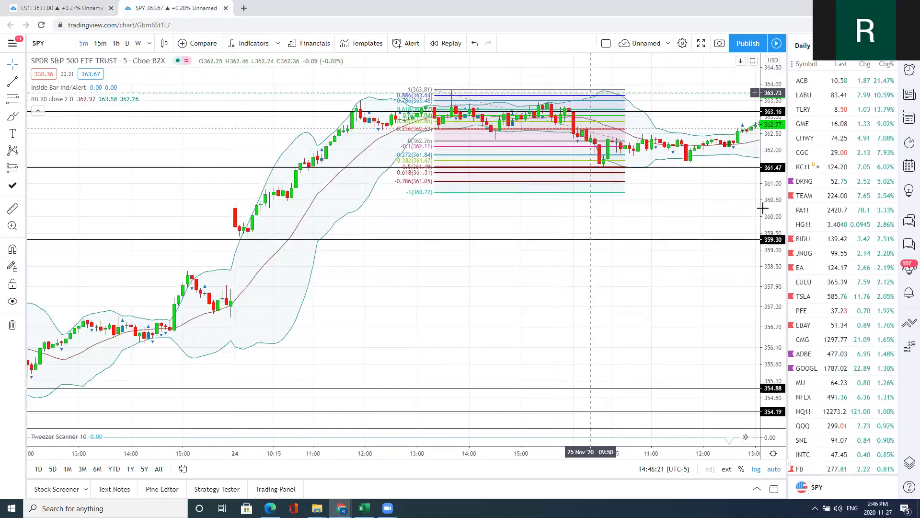
pyautogui.moveTo(761, 207); pyautogui.dragTo(762, 245)
pyautogui.moveTo(657, 197); pyautogui.dragTo(638, 259)
pyautogui.moveTo(770, 206)
pyautogui.mouseDown()
pyautogui.moveTo(772, 195)
pyautogui.moveTo(772, 215)
pyautogui.mouseUp()
pyautogui.moveTo(684, 249); pyautogui.dragTo(664, 297)
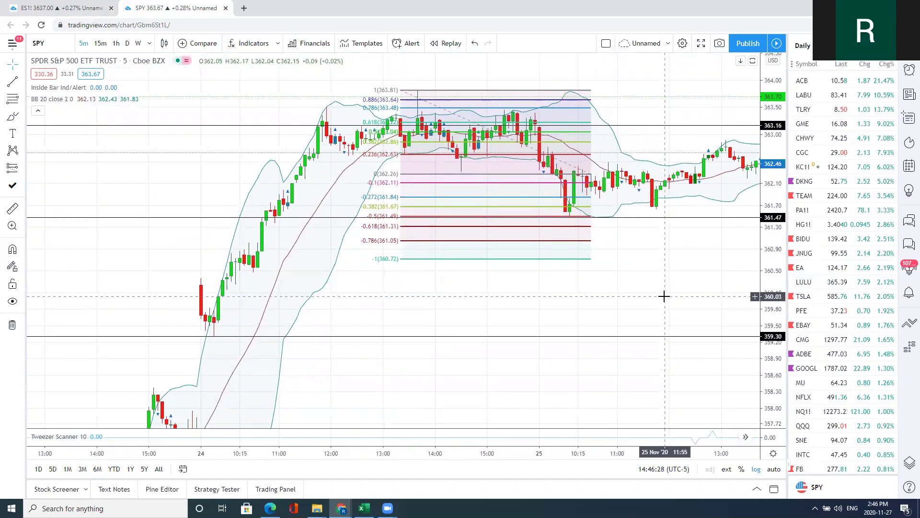
pyautogui.click(514, 159)
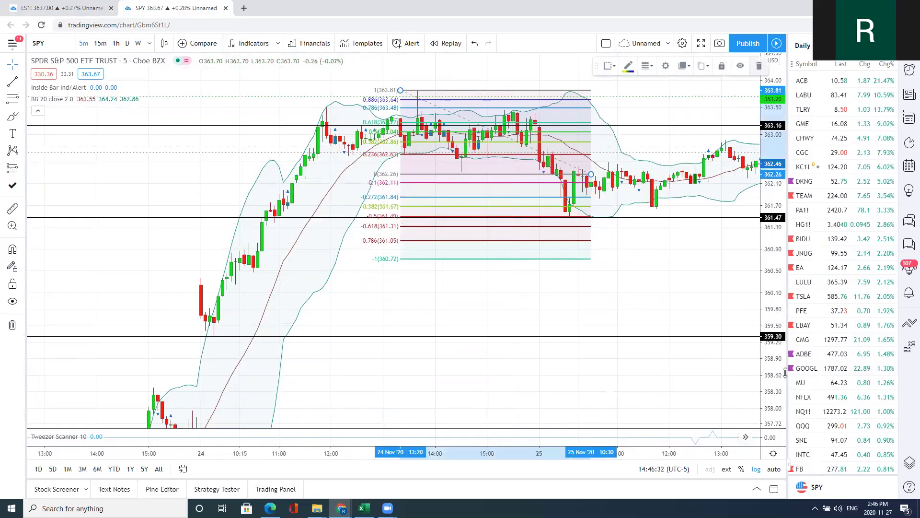
pyautogui.click(758, 66)
# Delete the small and left-hand 19 Nov Fibonacci retracements, then zoom toward the 19 Nov low.
pyautogui.moveTo(386, 354); pyautogui.dragTo(639, 245)
pyautogui.hscroll(-5, 640, 244)
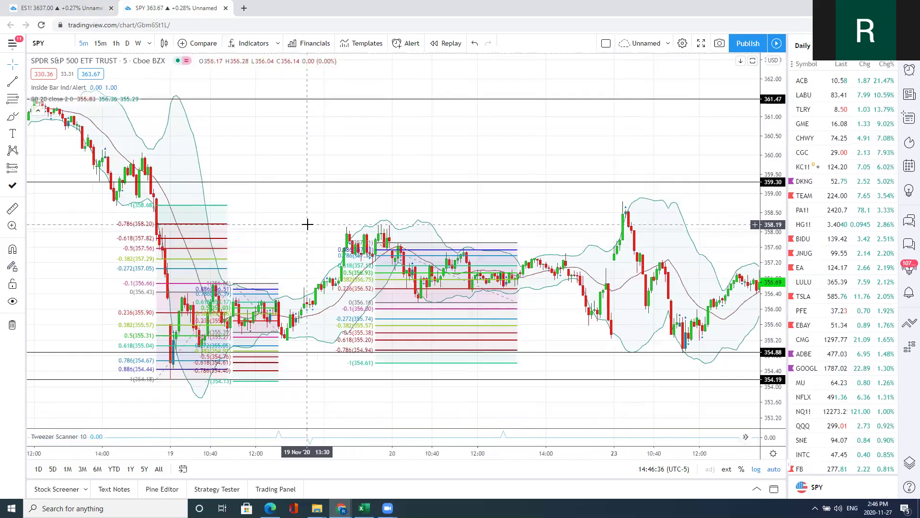
pyautogui.hscroll(-4, 304, 222)
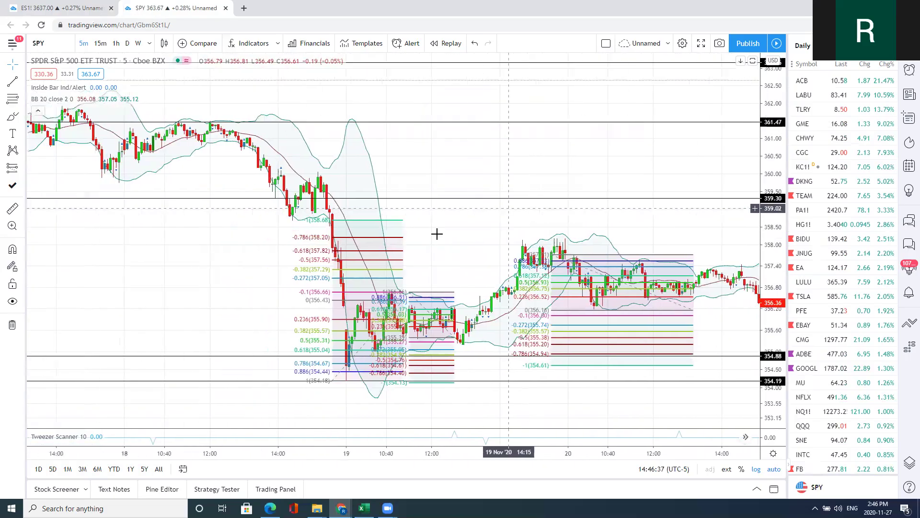
pyautogui.click(428, 298)
pyautogui.press('Delete')
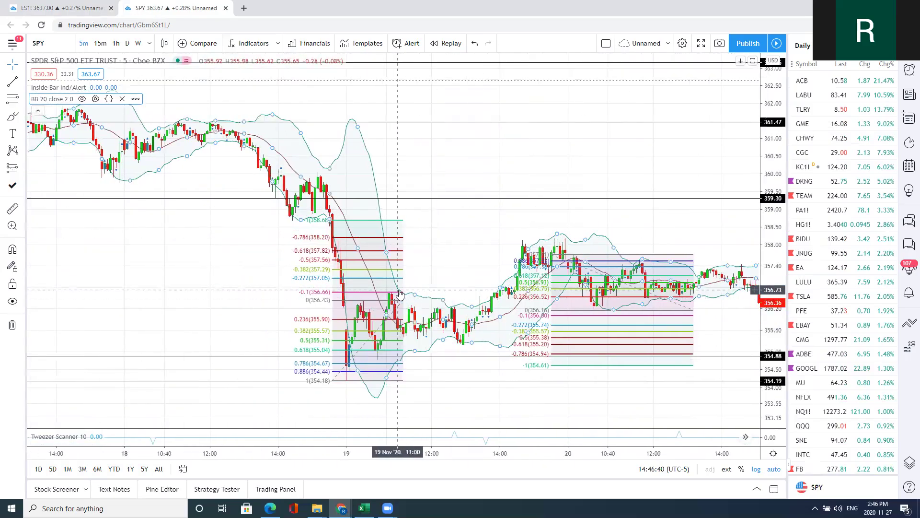
pyautogui.click(400, 293)
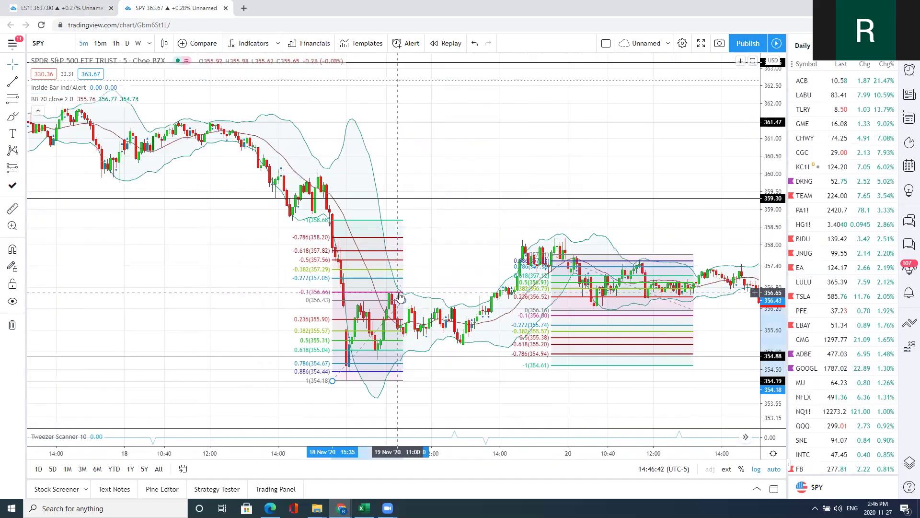
pyautogui.press('Delete')
pyautogui.moveTo(761, 348); pyautogui.dragTo(468, 198)
pyautogui.scroll(3, 460, 197)
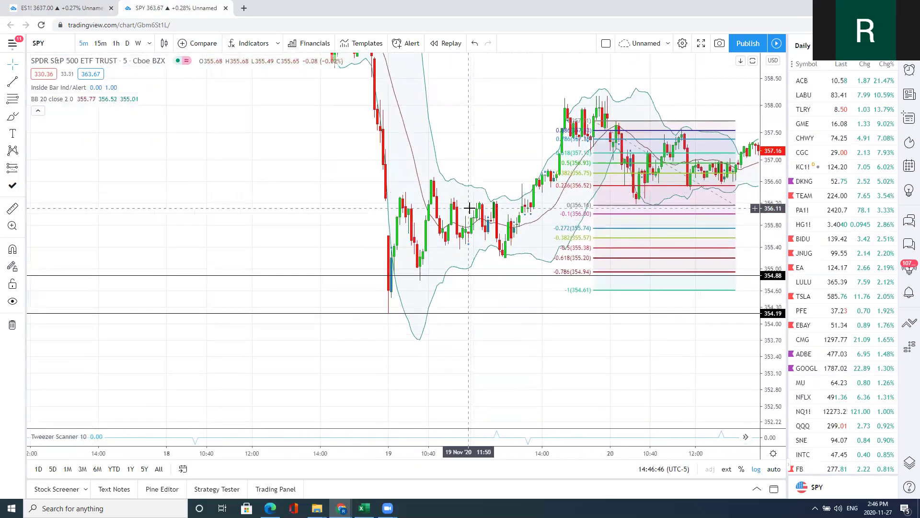
pyautogui.moveTo(311, 191); pyautogui.dragTo(513, 188)
pyautogui.scroll(1, 462, 247)
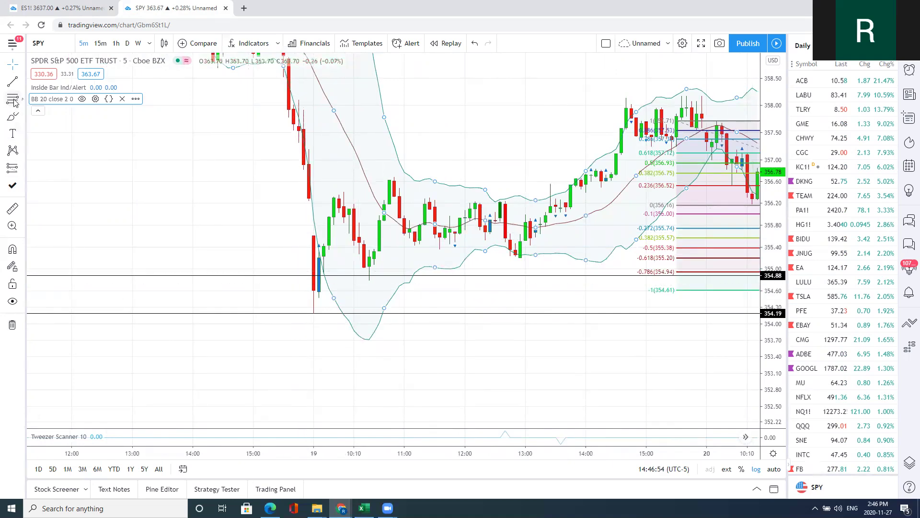
# Draw an upward arrow from the 19 Nov low to the bounce high.
pyautogui.click(21, 84)
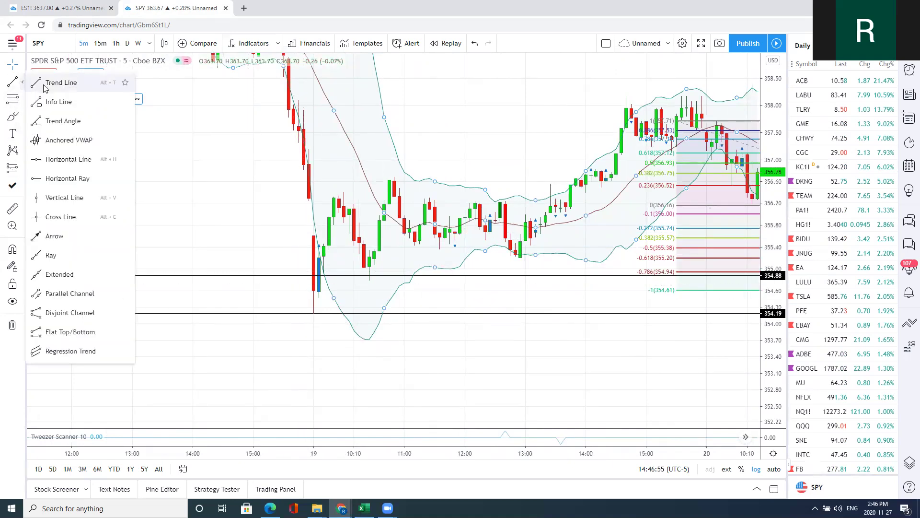
pyautogui.click(55, 234)
pyautogui.click(312, 315)
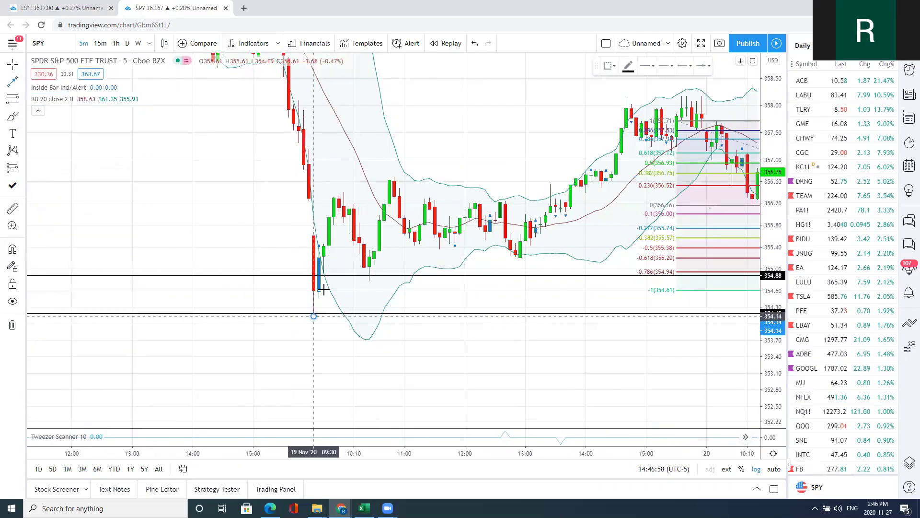
pyautogui.click(330, 192)
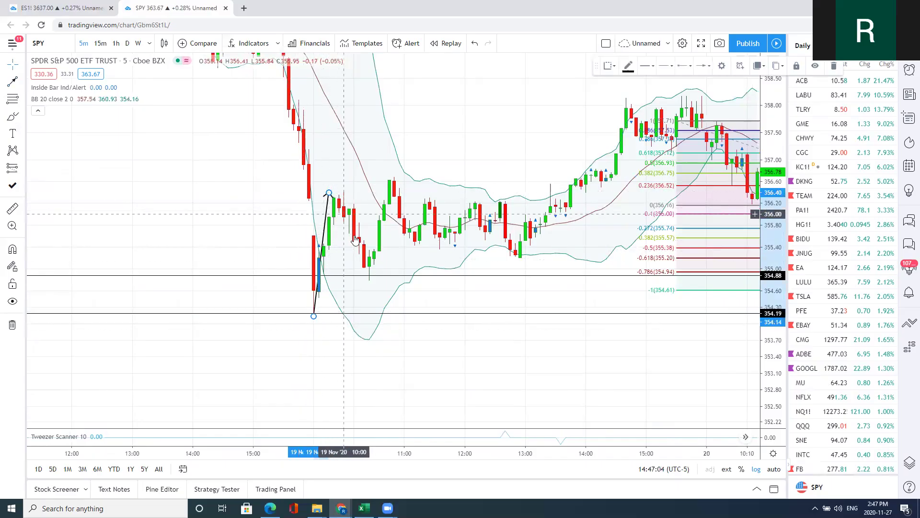
# Draw a Fibonacci retracement from the 354.19 low to the 356.43 bounce high.
pyautogui.hotkey('alt', 'f')
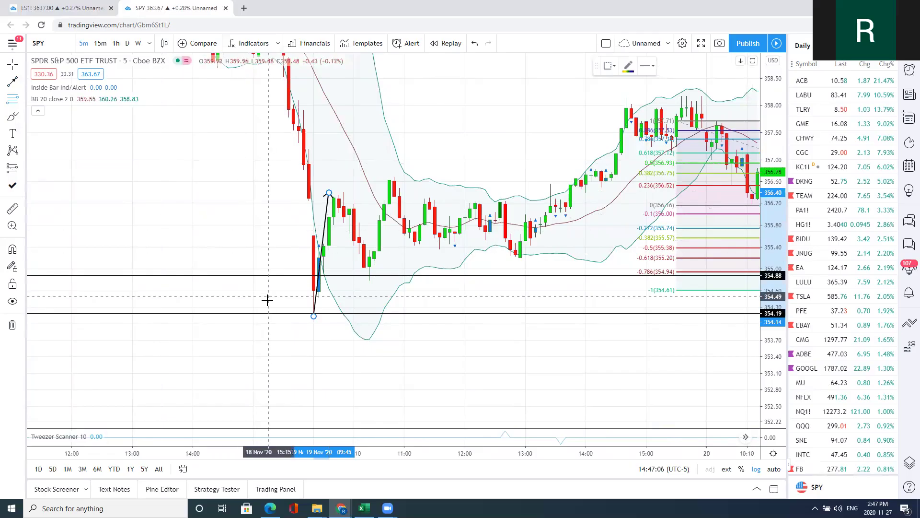
pyautogui.click(266, 313)
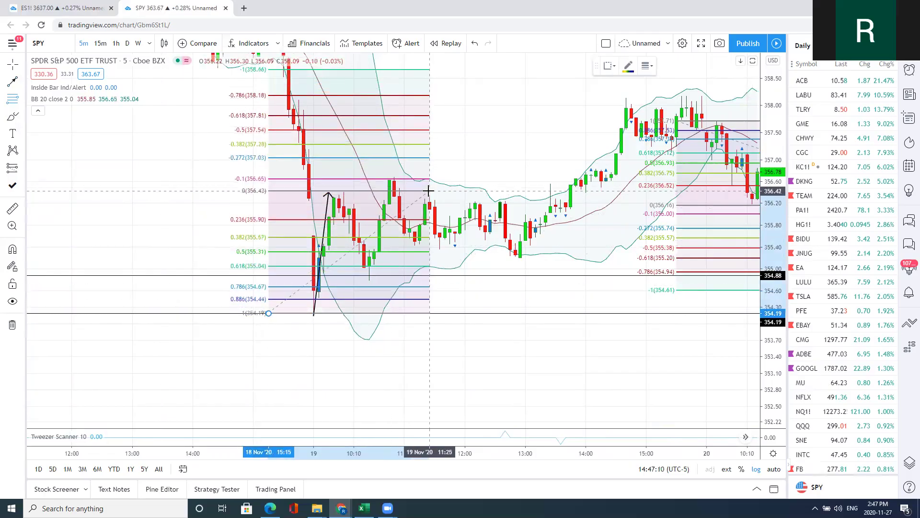
pyautogui.click(428, 191)
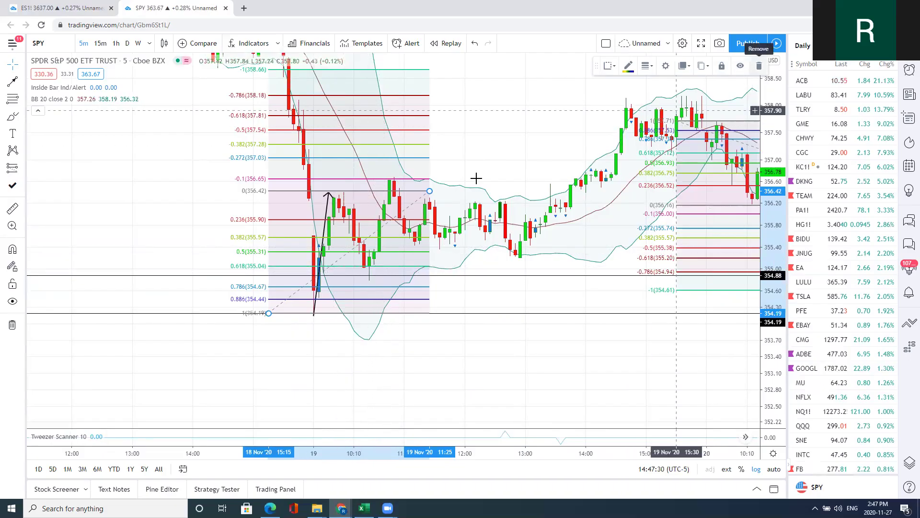
# Pan to the later Nov 20 bars and delete the right-hand Fibonacci retracement.
pyautogui.moveTo(395, 185)
pyautogui.mouseDown()
pyautogui.moveTo(277, 228)
pyautogui.moveTo(596, 227)
pyautogui.mouseUp()
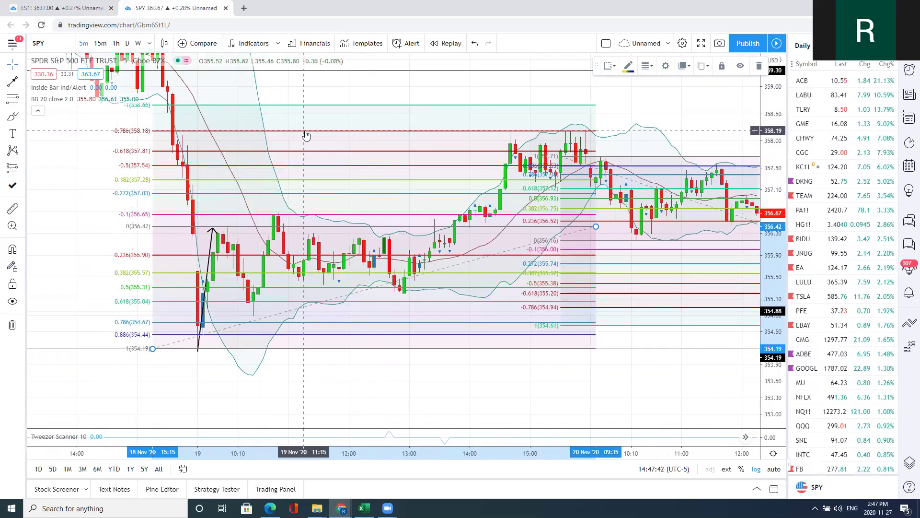
pyautogui.scroll(-2, 306, 136)
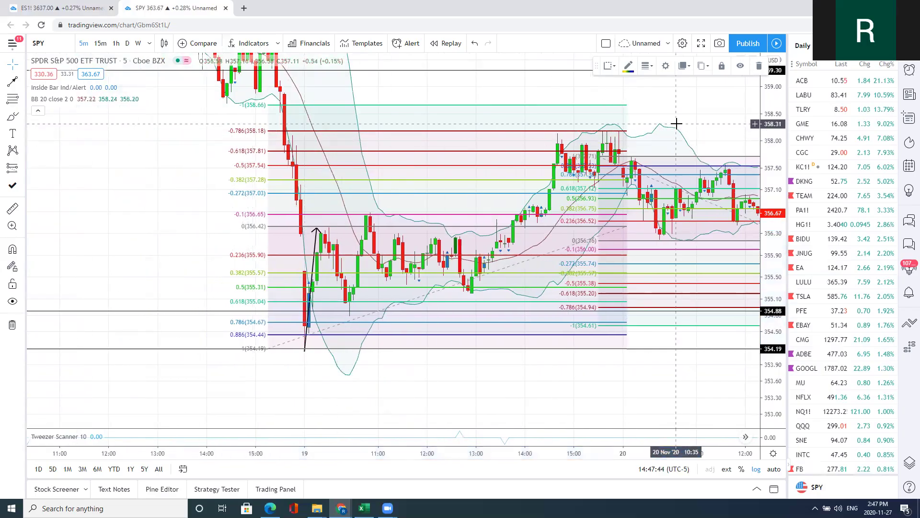
pyautogui.scroll(1, 641, 129)
pyautogui.moveTo(640, 130); pyautogui.dragTo(513, 180)
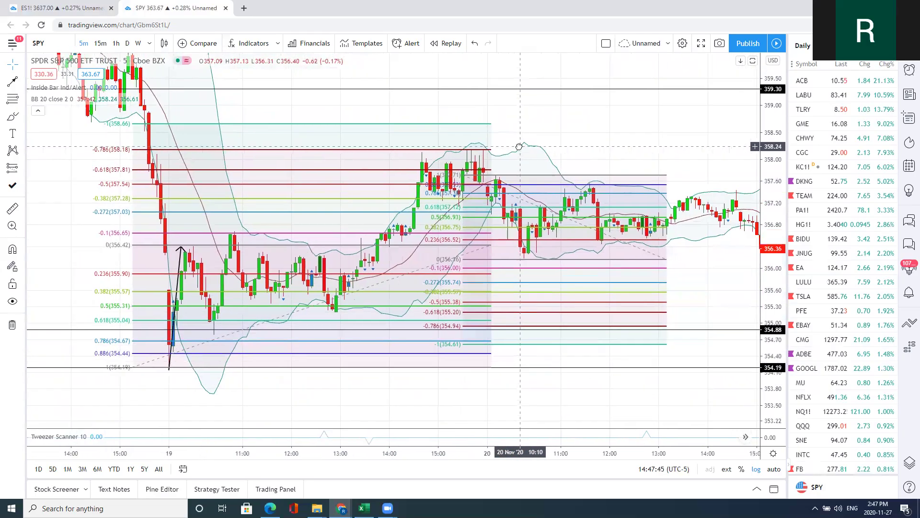
pyautogui.click(512, 180)
pyautogui.press('Delete')
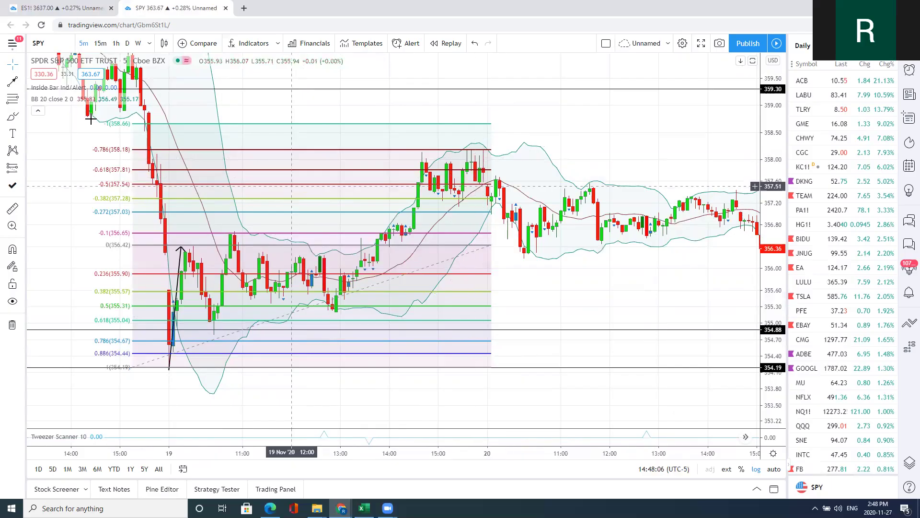
pyautogui.click(22, 170)
pyautogui.click(63, 341)
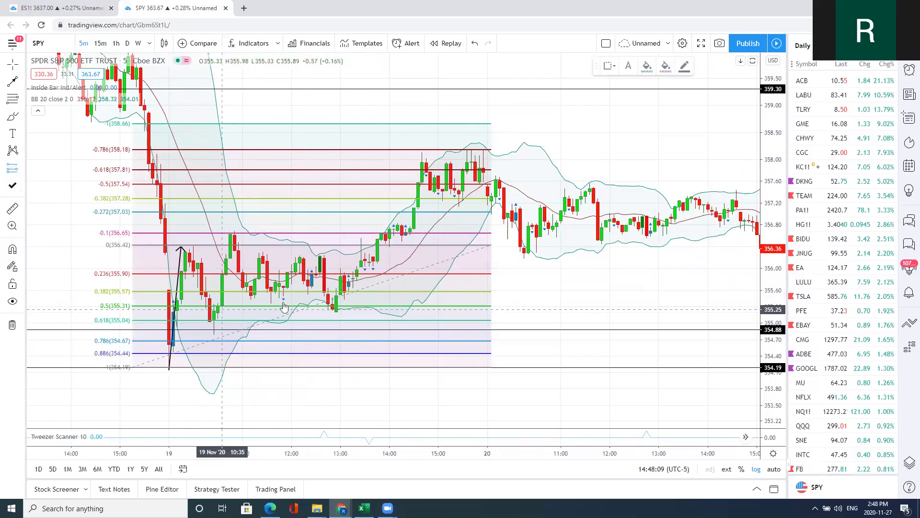
pyautogui.click(194, 305)
pyautogui.moveTo(286, 291); pyautogui.dragTo(294, 289)
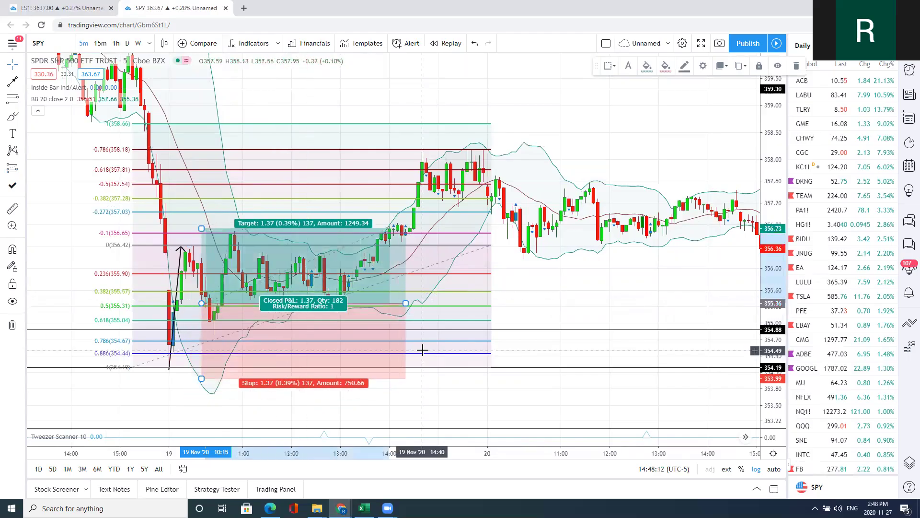
pyautogui.moveTo(201, 379); pyautogui.dragTo(202, 332)
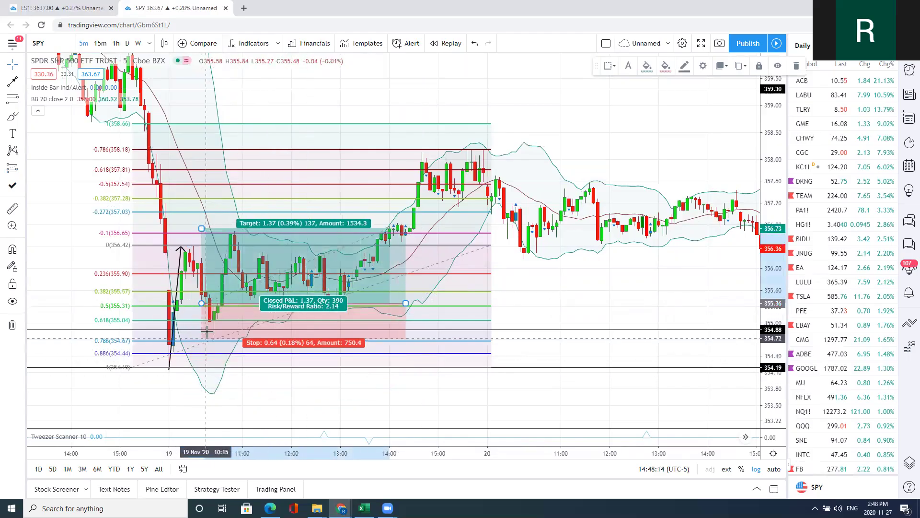
pyautogui.moveTo(202, 230); pyautogui.dragTo(210, 149)
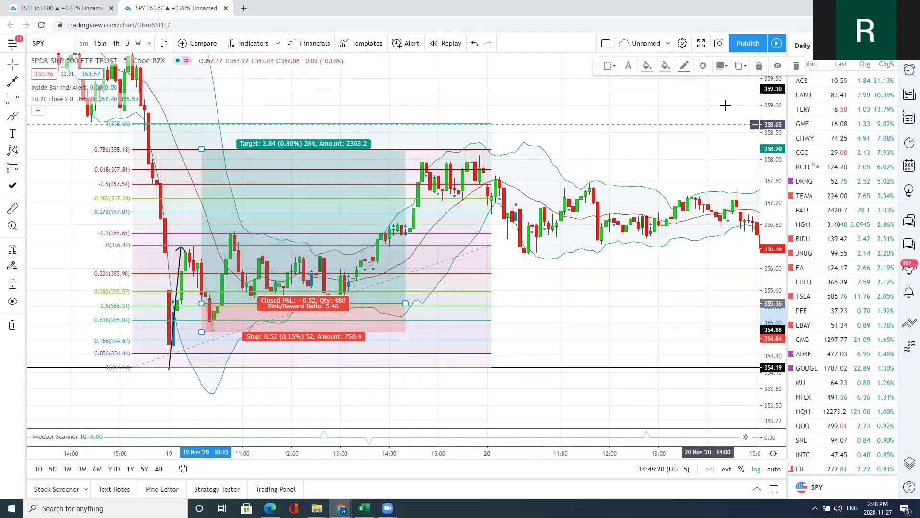
pyautogui.click(799, 67)
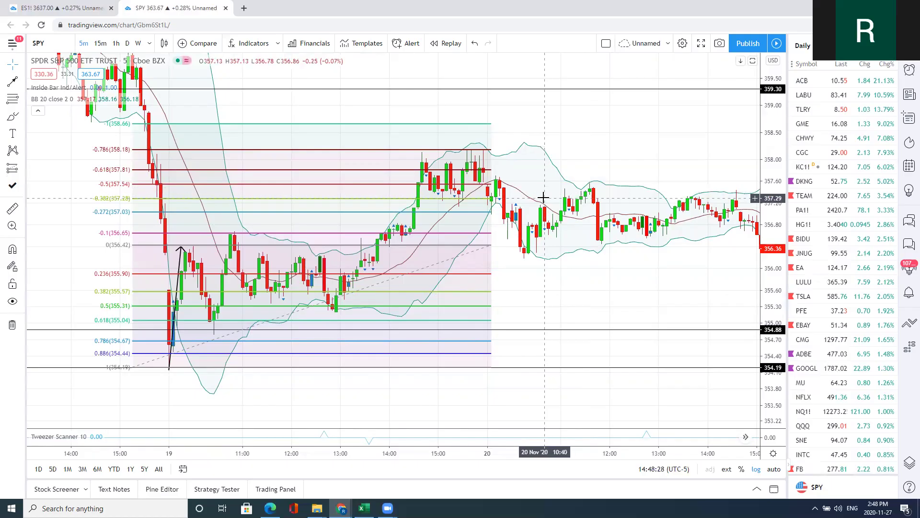
# Delete the Fibonacci retracement and up-leg arrow, keeping the 359.30, 354.88 and 354.19 levels.
pyautogui.click(345, 240)
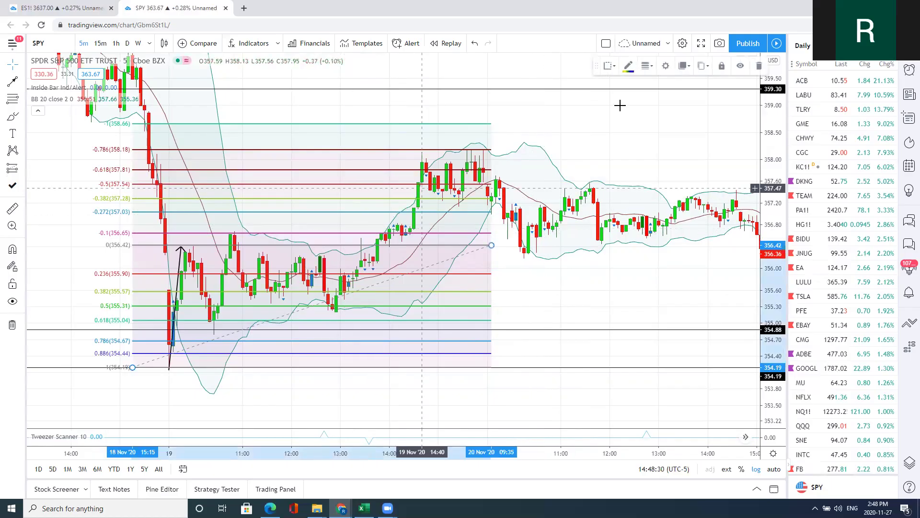
pyautogui.click(759, 65)
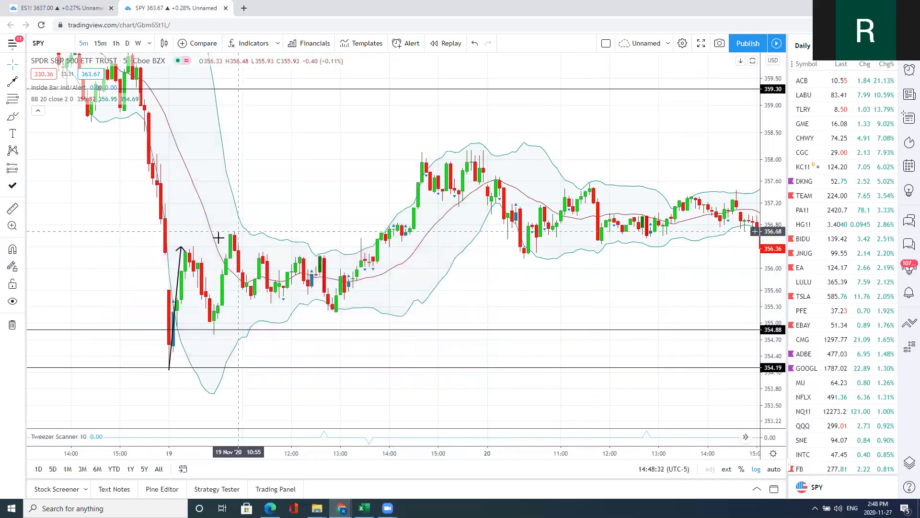
pyautogui.click(181, 253)
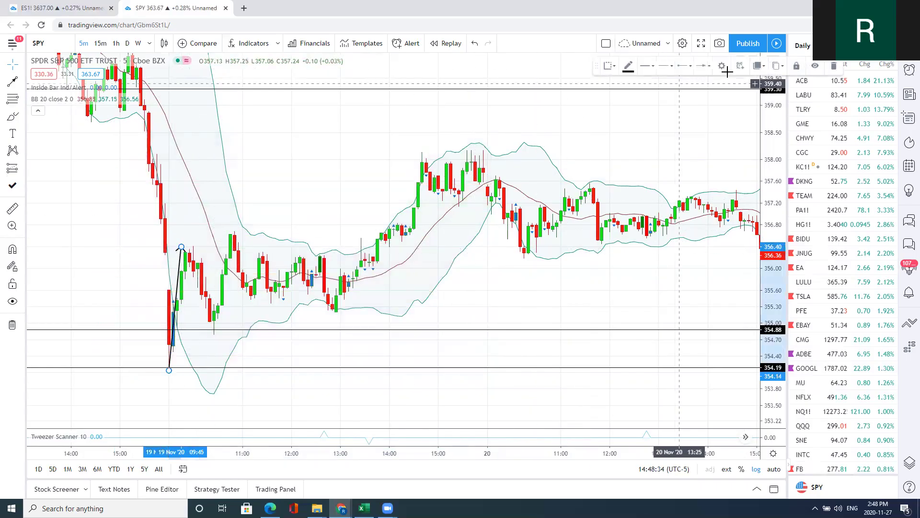
pyautogui.click(828, 68)
pyautogui.moveTo(333, 201); pyautogui.dragTo(415, 192)
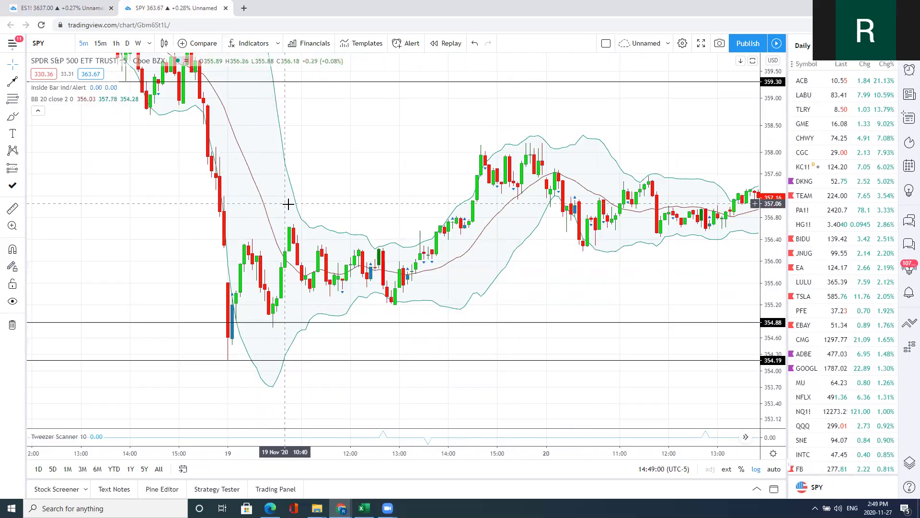
# Stretch the price scale, then draw and discard a trial arrow on the Nov 19 up-leg.
pyautogui.moveTo(287, 203); pyautogui.dragTo(370, 208)
pyautogui.moveTo(776, 230); pyautogui.dragTo(786, 185)
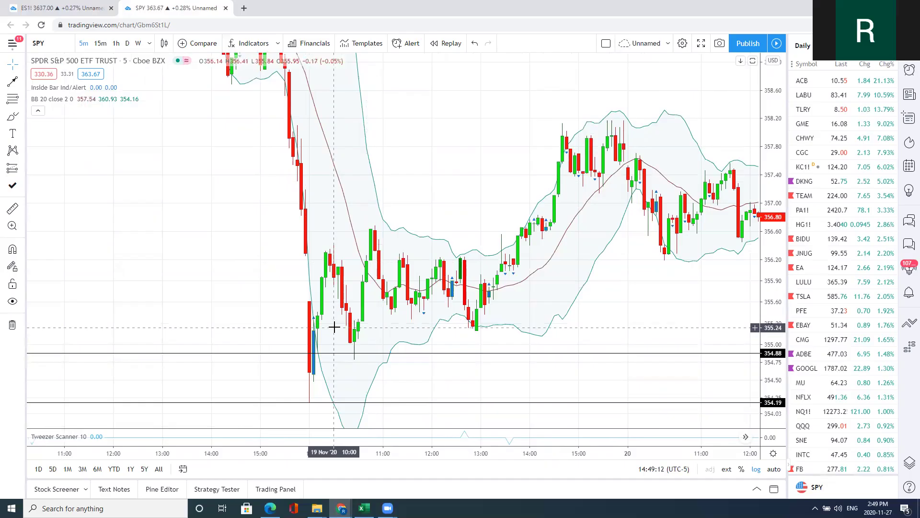
pyautogui.click(14, 86)
pyautogui.click(350, 357)
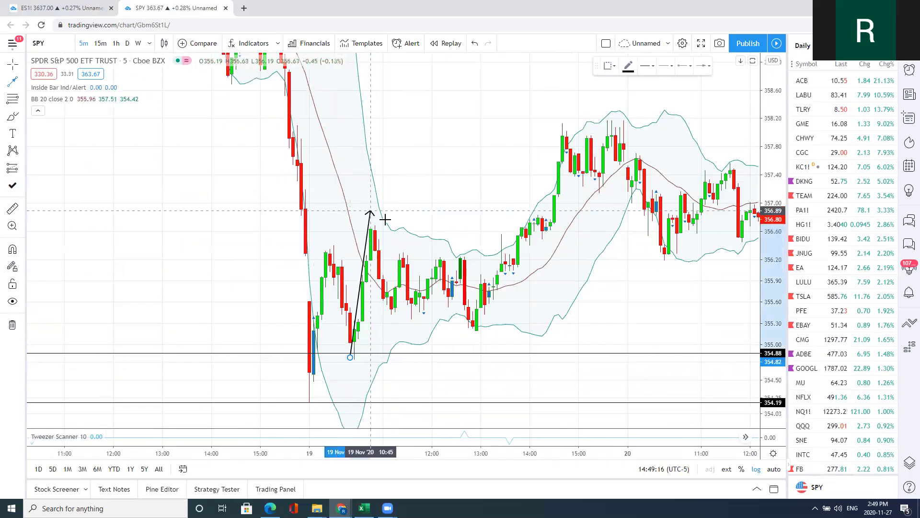
pyautogui.click(379, 231)
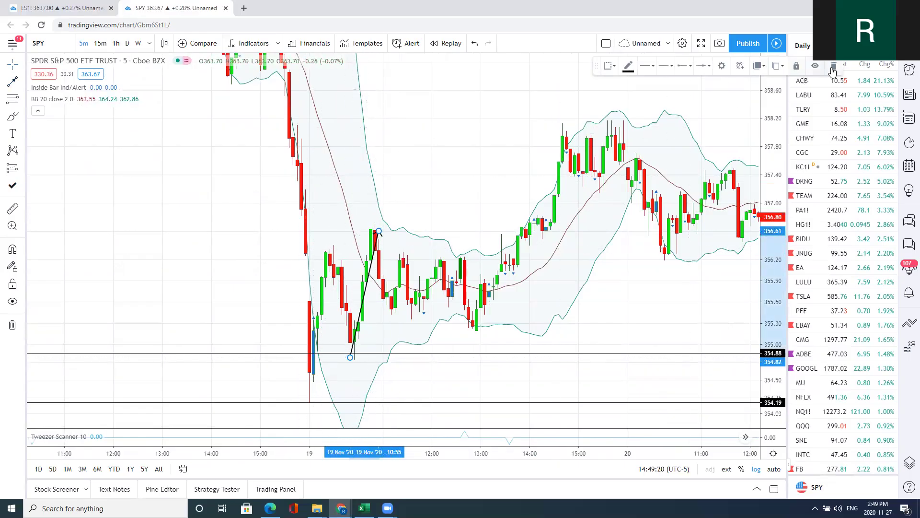
pyautogui.press('Delete')
# Draw a Fibonacci retracement from the Nov 19 up-leg low to its early-afternoon high.
pyautogui.hotkey('alt', 'h')
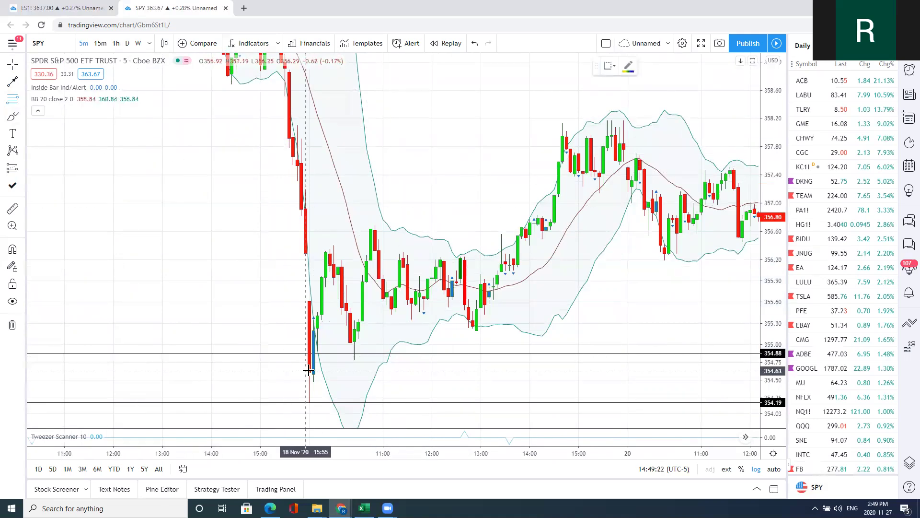
pyautogui.click(321, 359)
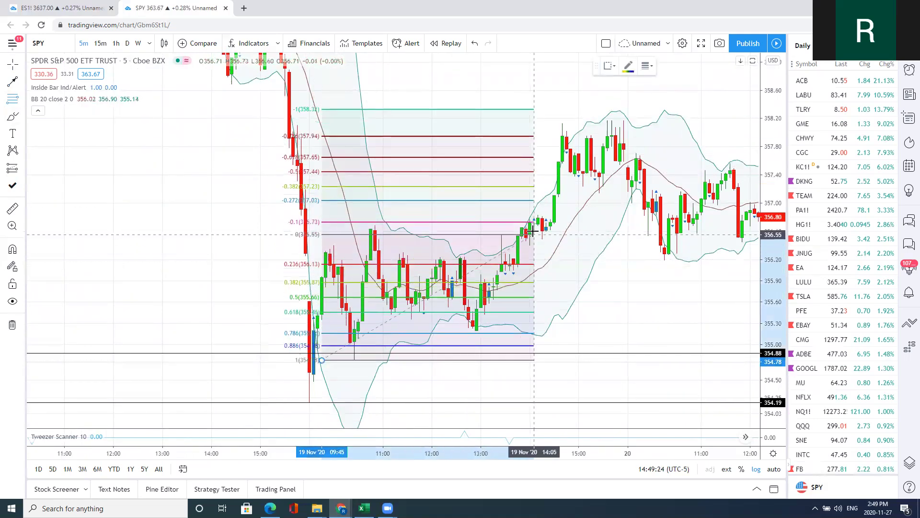
pyautogui.click(533, 224)
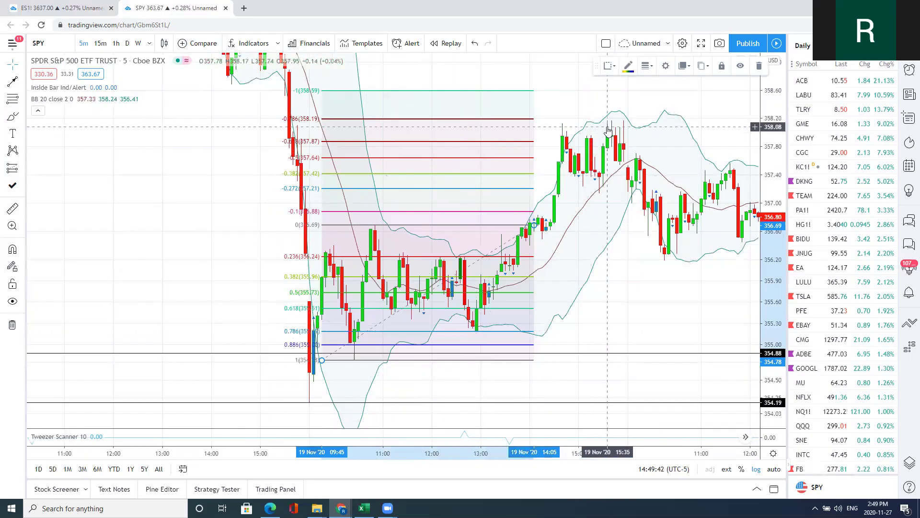
# Delete the selected up-leg Fibonacci retracement with the toolbar trash icon.
pyautogui.click(757, 68)
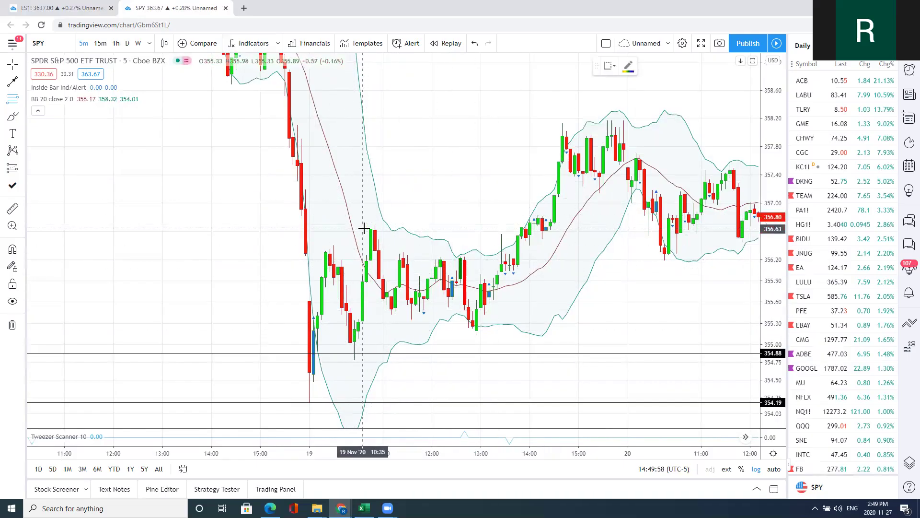
# Draw a downward arrow from the Nov 19 morning high to the down-leg low.
pyautogui.click(14, 83)
pyautogui.click(370, 233)
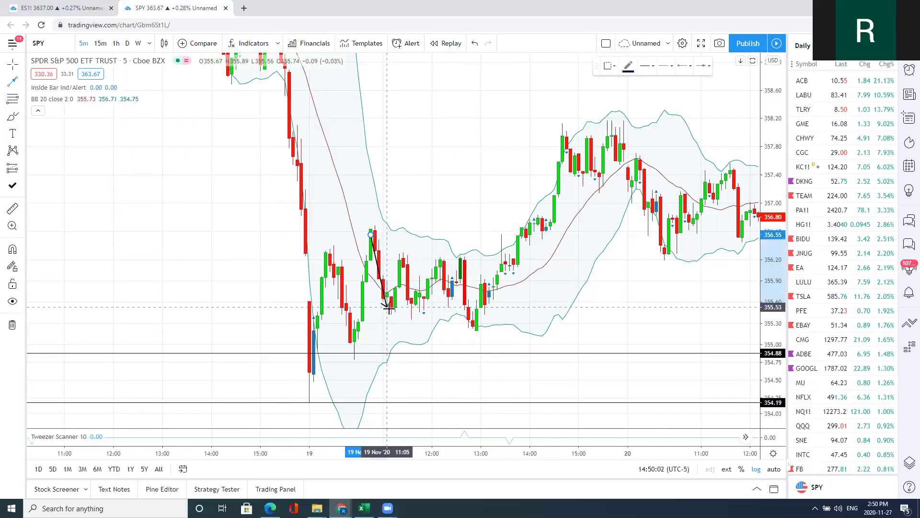
pyautogui.click(386, 310)
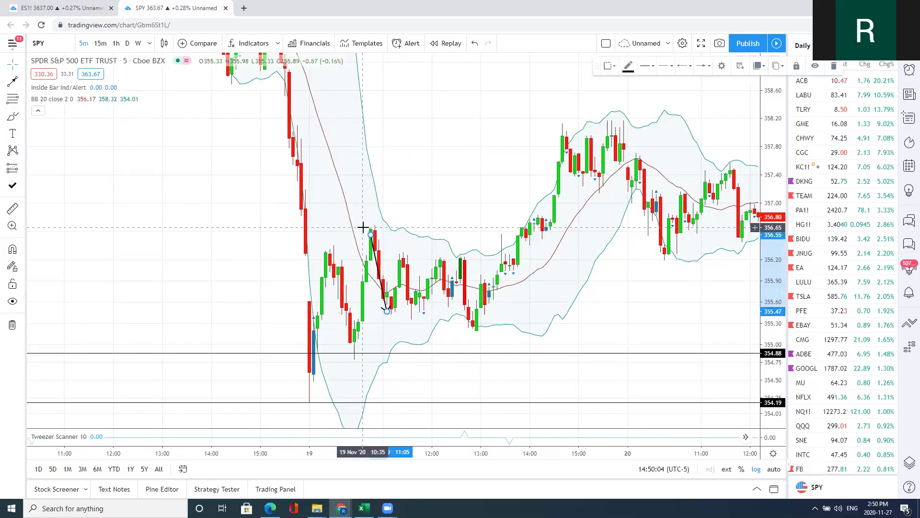
# Draw a Fibonacci retracement from the 356.69 high down to about 355.4.
pyautogui.click(12, 98)
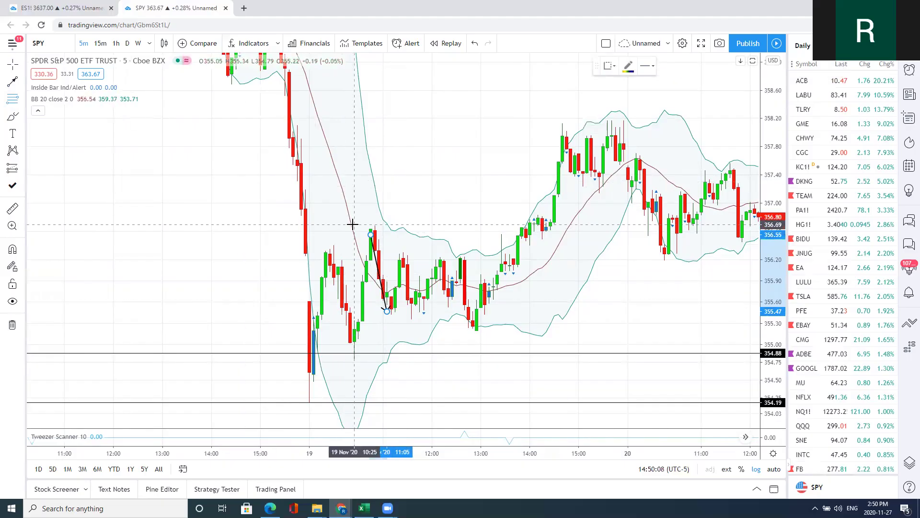
pyautogui.click(353, 225)
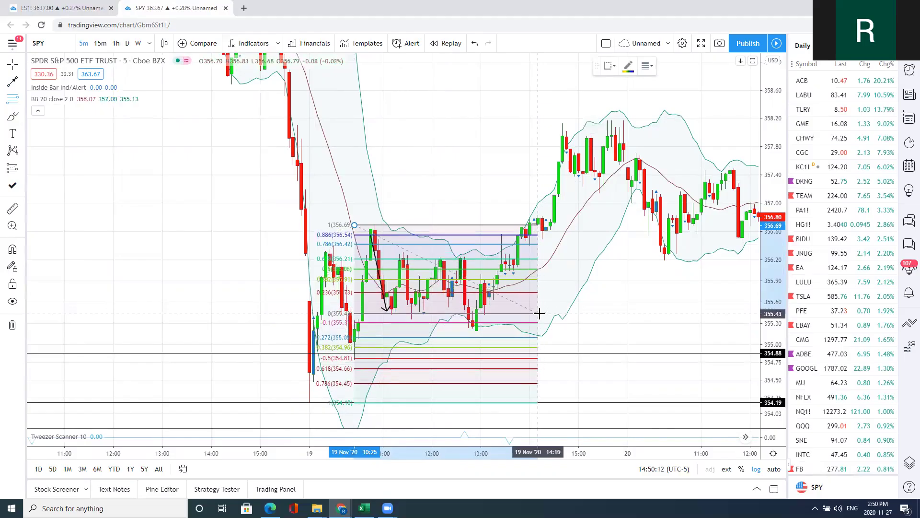
pyautogui.moveTo(538, 314); pyautogui.dragTo(546, 315)
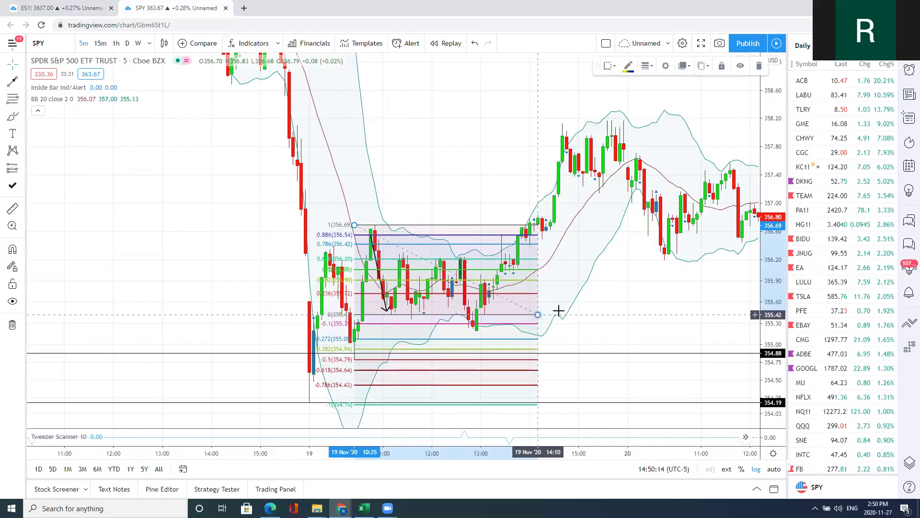